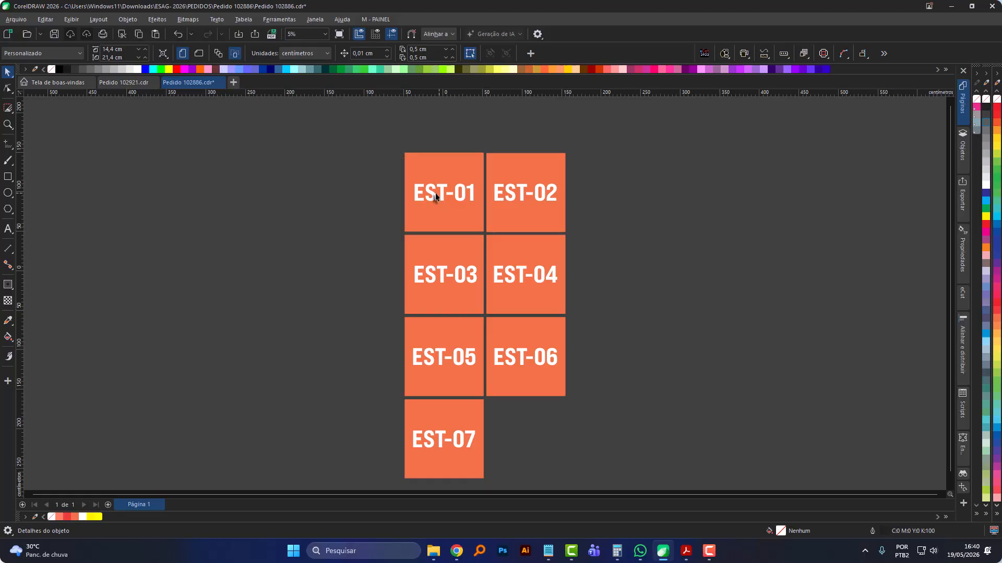
# Test-move the EST-01, EST-02, EST-04 and EST-07 squares away from the layout, undoing each move.
pyautogui.moveTo(441, 197); pyautogui.dragTo(329, 198)
pyautogui.hotkey('ctrl', 'z')
pyautogui.moveTo(535, 214); pyautogui.dragTo(645, 218)
pyautogui.hotkey('ctrl', 'z')
pyautogui.moveTo(520, 293); pyautogui.dragTo(644, 290)
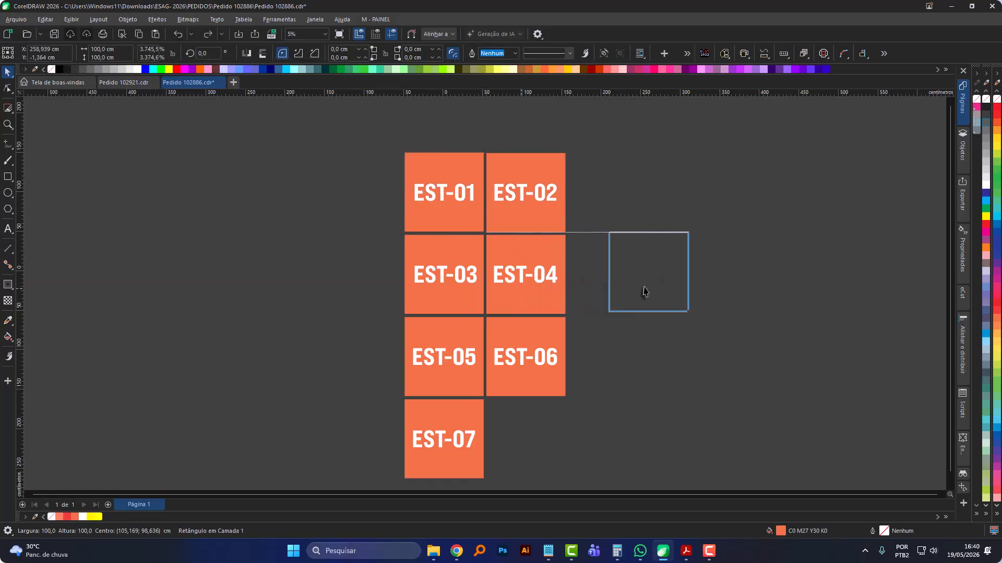
pyautogui.hotkey('ctrl', 'z')
pyautogui.scroll(-2, 491, 326)
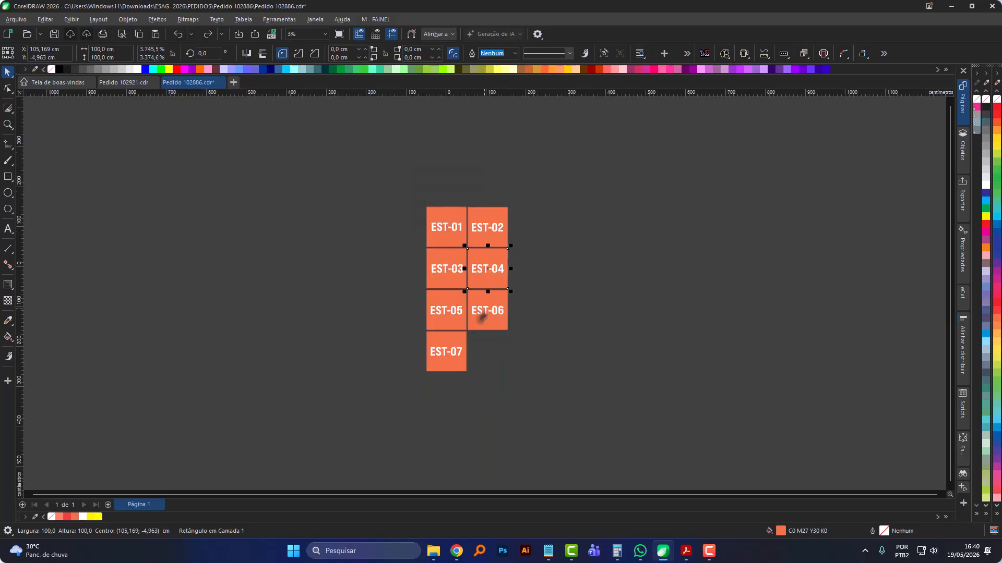
pyautogui.scroll(2, 471, 326)
pyautogui.moveTo(433, 364); pyautogui.dragTo(311, 351)
pyautogui.hotkey('ctrl', 'z')
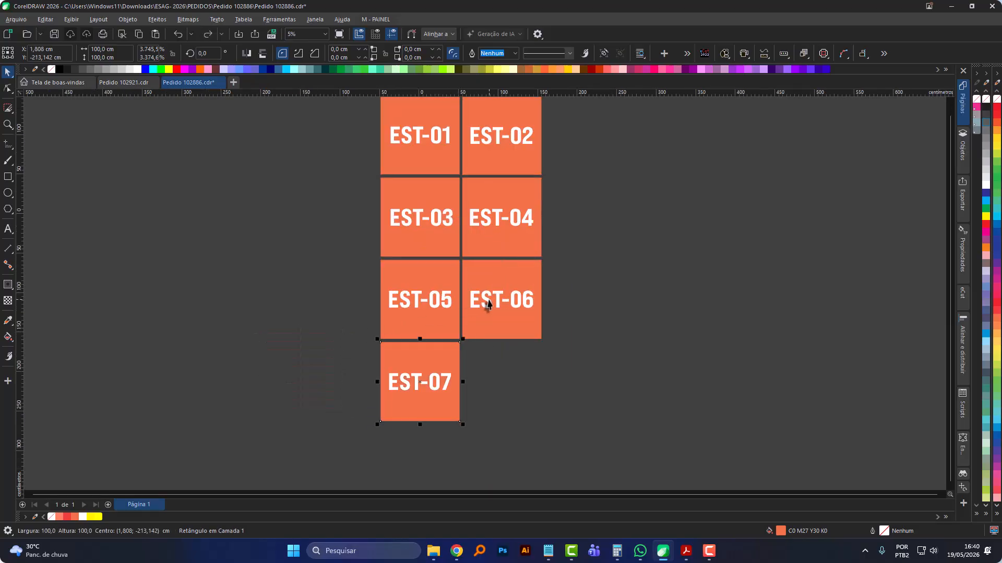
pyautogui.scroll(-2, 375, 259)
pyautogui.click(483, 218)
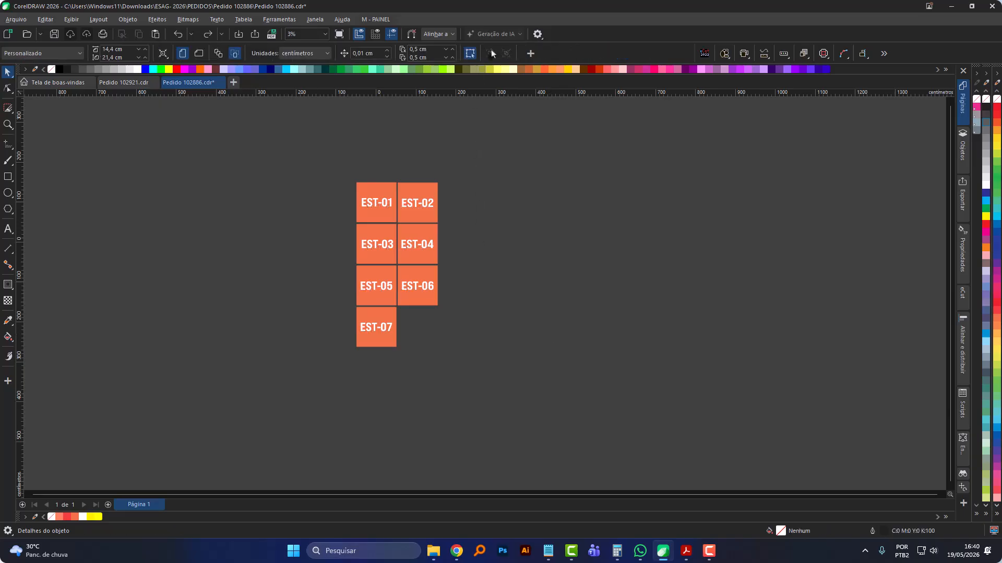
# Group each EST label with its square by running the AutoGroupSelection macro of AutoGroup2025 on all the artwork.
pyautogui.moveTo(441, 131); pyautogui.dragTo(667, 155)
pyautogui.moveTo(300, 149); pyautogui.dragTo(487, 368)
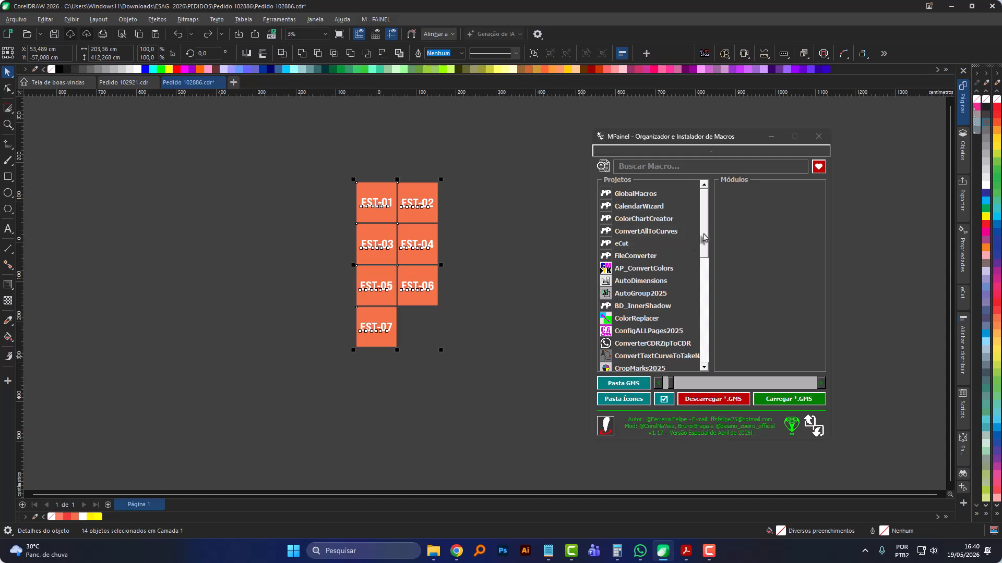
pyautogui.scroll(-3, 678, 255)
pyautogui.click(650, 254)
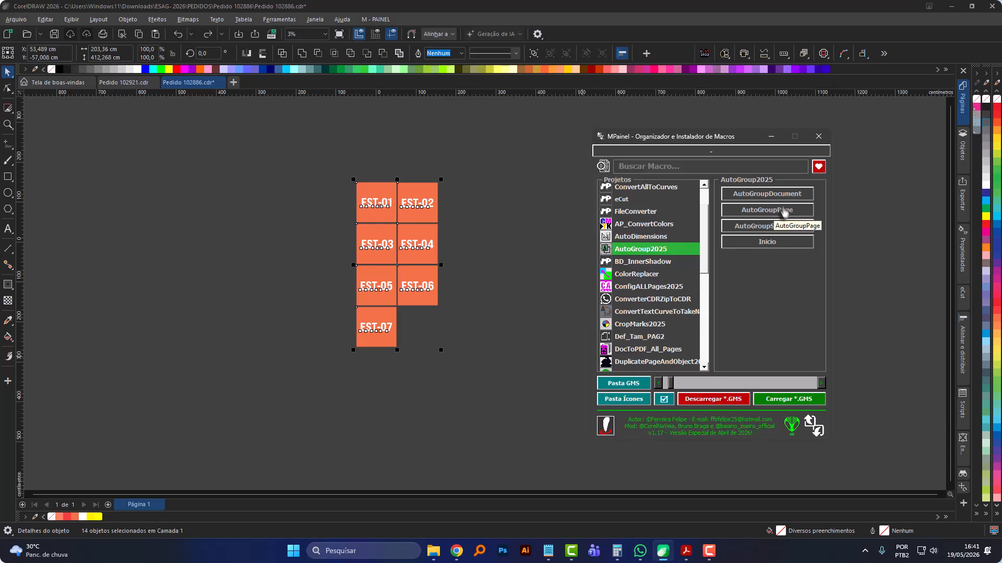
pyautogui.click(766, 227)
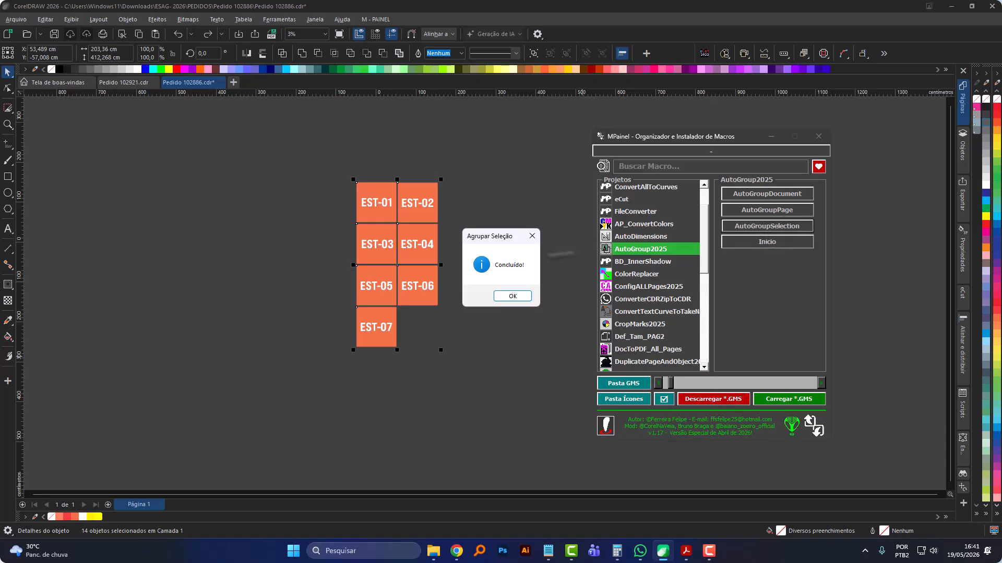
pyautogui.click(514, 296)
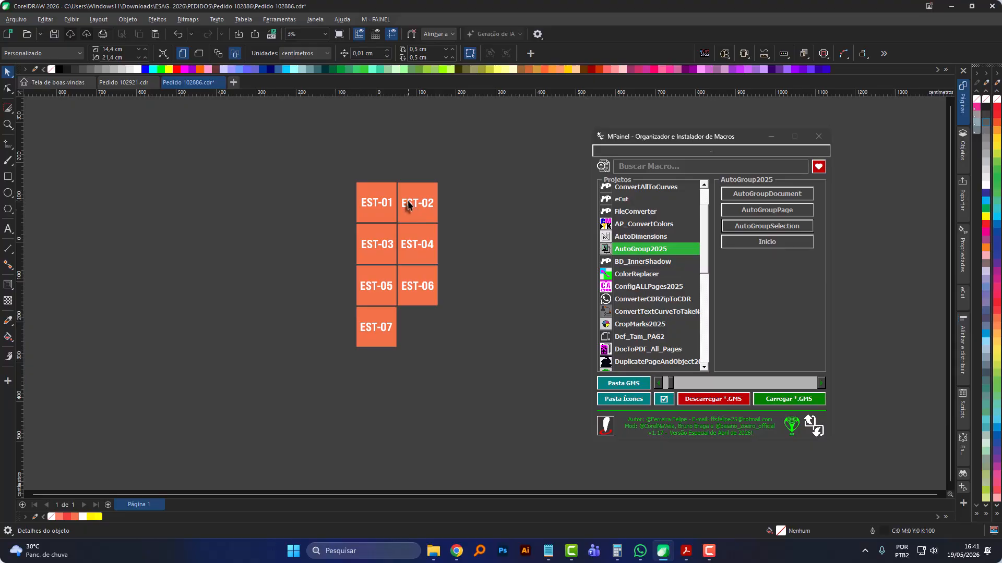
# Test-move several of the grouped EST squares to check their grouping, undoing each move.
pyautogui.moveTo(409, 205); pyautogui.dragTo(311, 199)
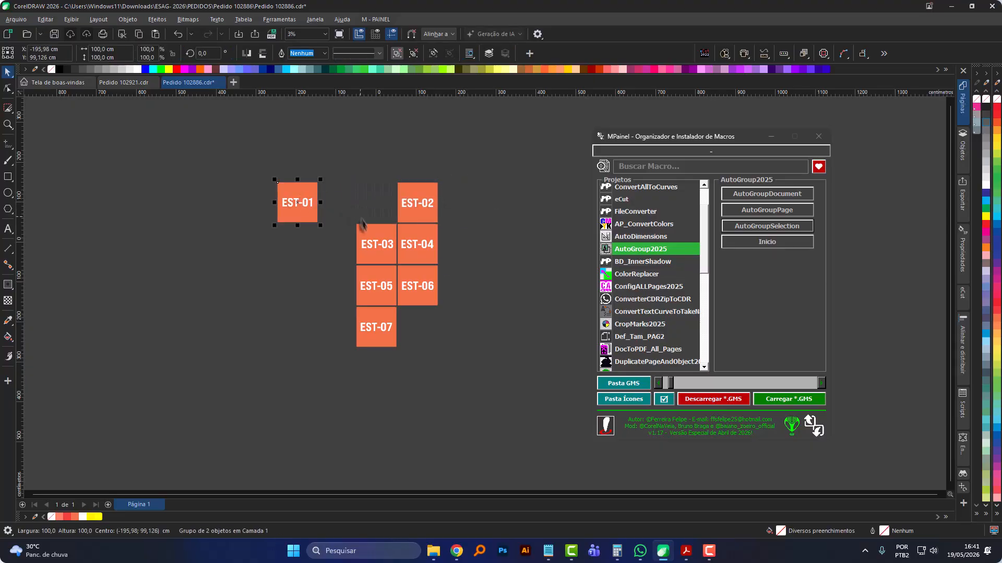
pyautogui.hotkey('ctrl', 'z')
pyautogui.moveTo(365, 234); pyautogui.dragTo(308, 248)
pyautogui.hotkey('ctrl', 'z')
pyautogui.scroll(2, 414, 254)
pyautogui.moveTo(415, 254); pyautogui.dragTo(550, 259)
pyautogui.hotkey('ctrl', 'z')
pyautogui.moveTo(387, 324)
pyautogui.mouseDown()
pyautogui.moveTo(464, 407)
pyautogui.moveTo(386, 325)
pyautogui.mouseUp()
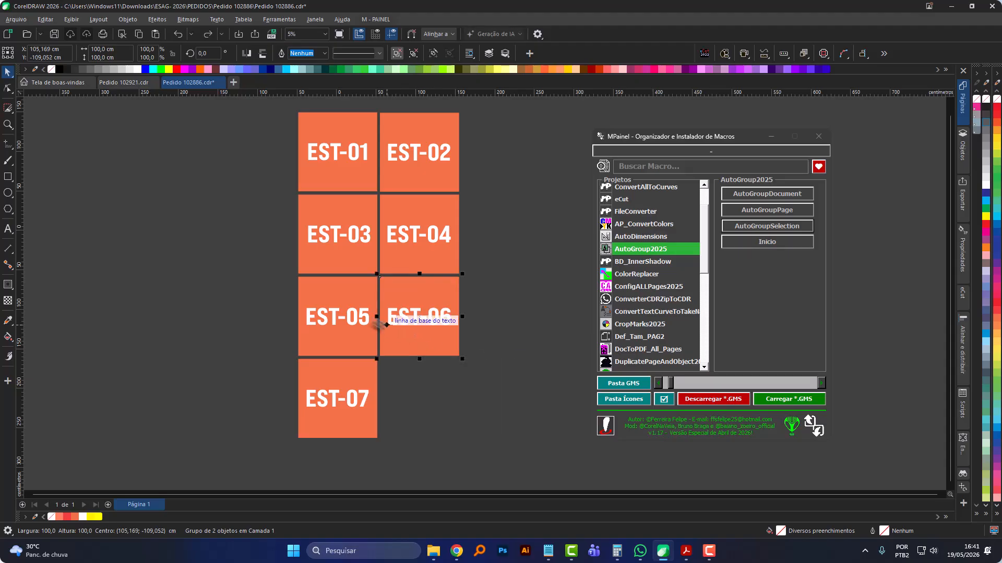
pyautogui.scroll(-2, 355, 264)
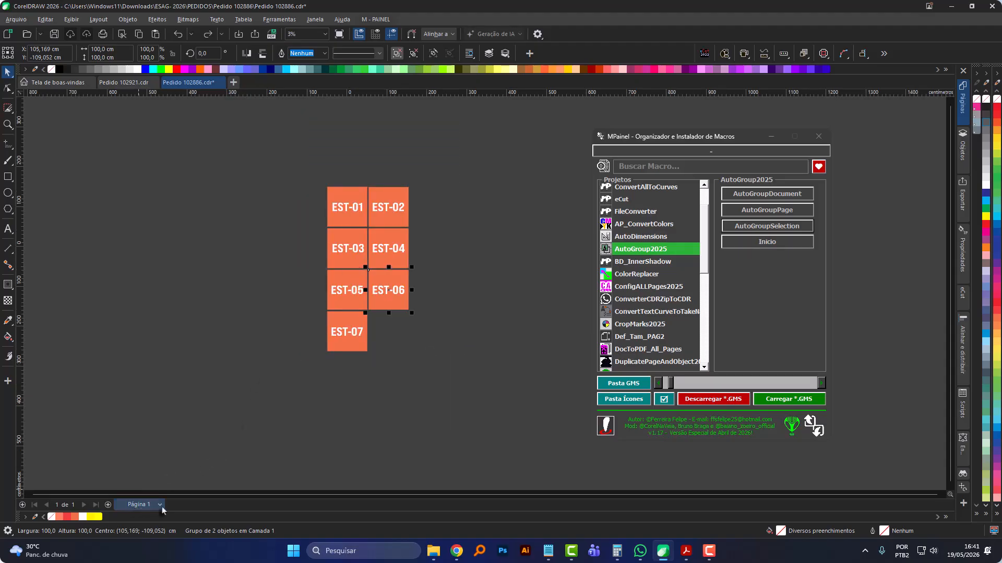
# Move all the EST groups to new object-sized pages with the ConfigALLPages2025 macro, and put the macro windows away.
pyautogui.moveTo(290, 151); pyautogui.dragTo(448, 391)
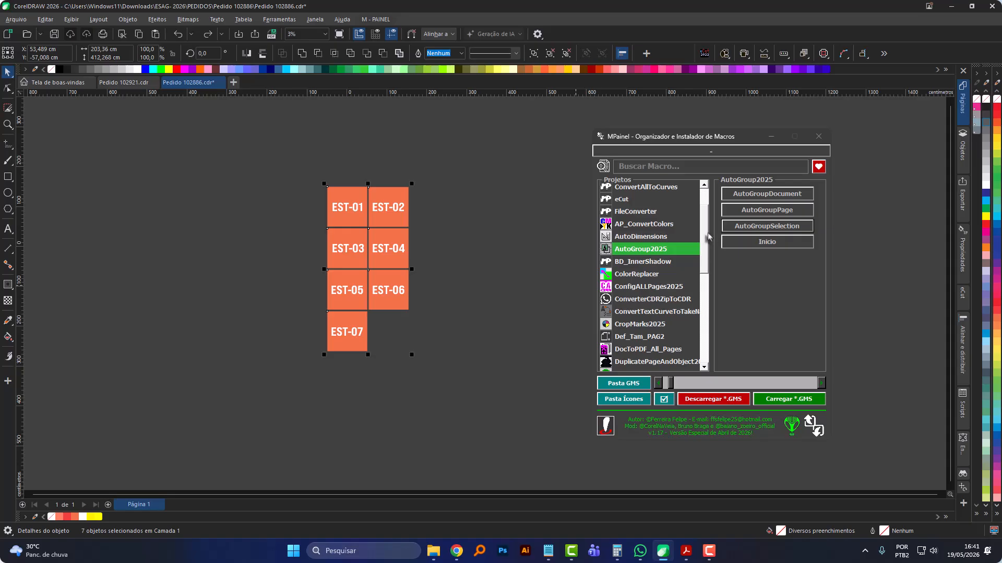
pyautogui.moveTo(708, 237); pyautogui.dragTo(708, 257)
pyautogui.click(665, 240)
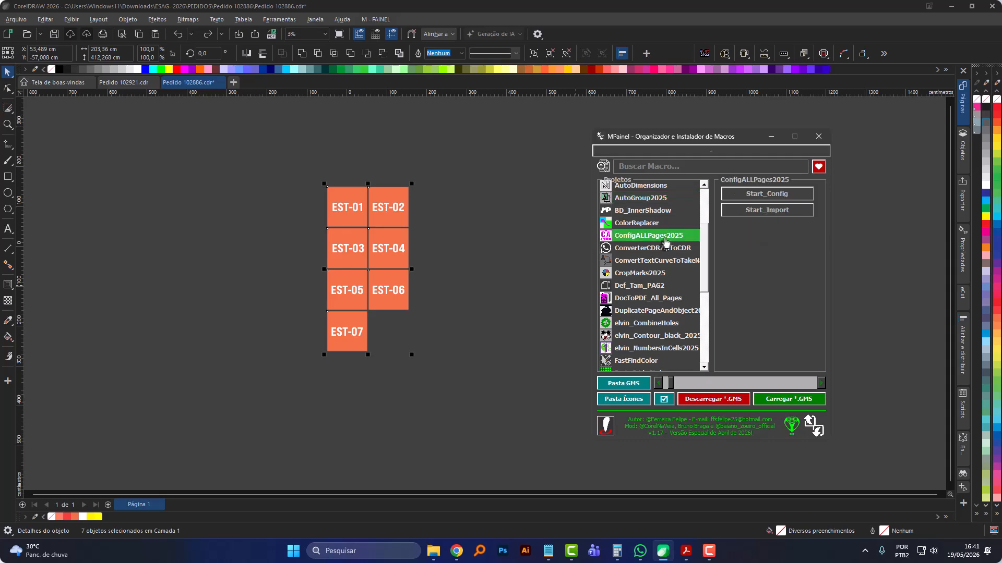
pyautogui.click(767, 194)
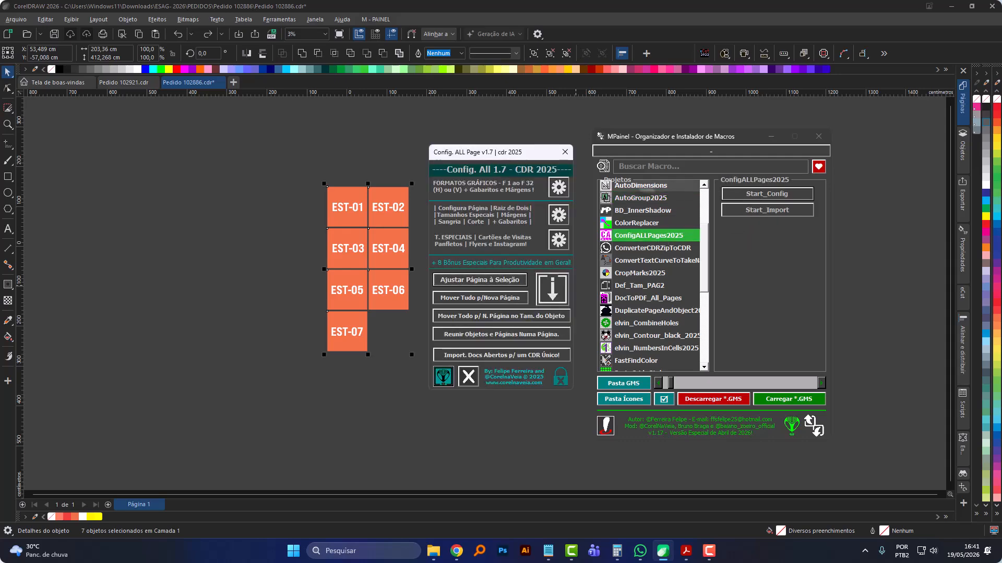
pyautogui.moveTo(486, 158); pyautogui.dragTo(486, 149)
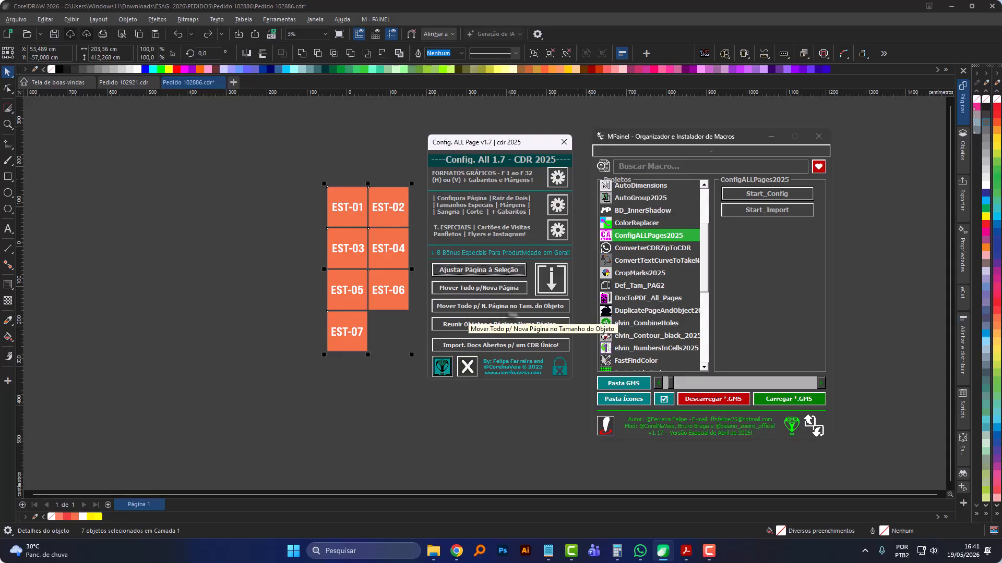
pyautogui.click(448, 307)
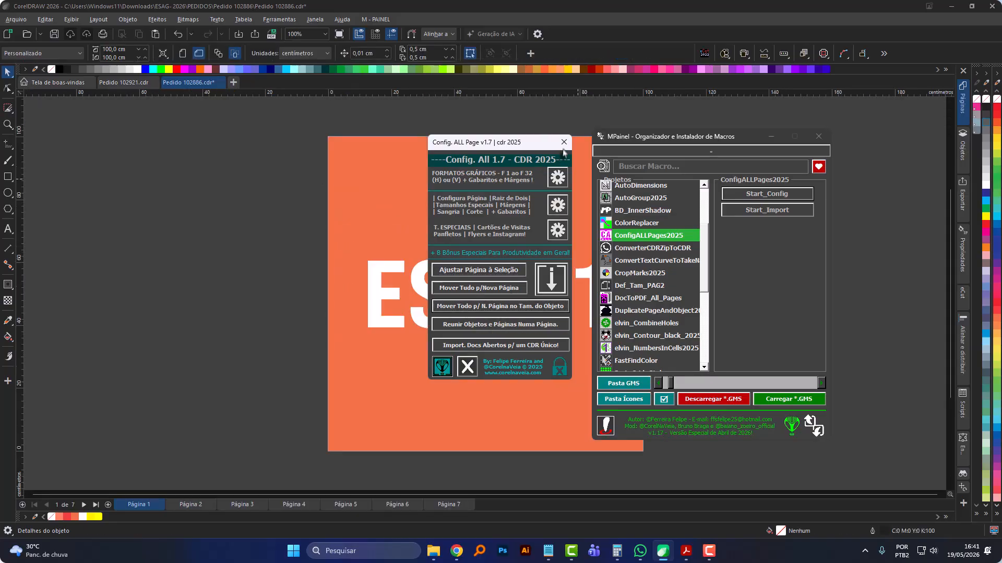
pyautogui.click(563, 143)
pyautogui.click(771, 137)
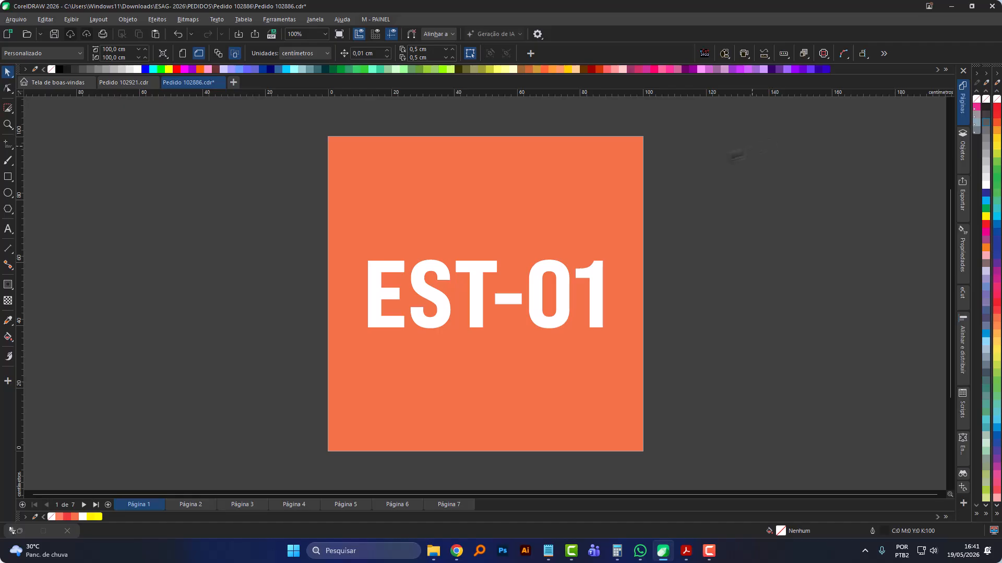
# Look through the pages from Página 1 to Página 7 to check each one's artwork, and return to Página 1.
pyautogui.click(191, 505)
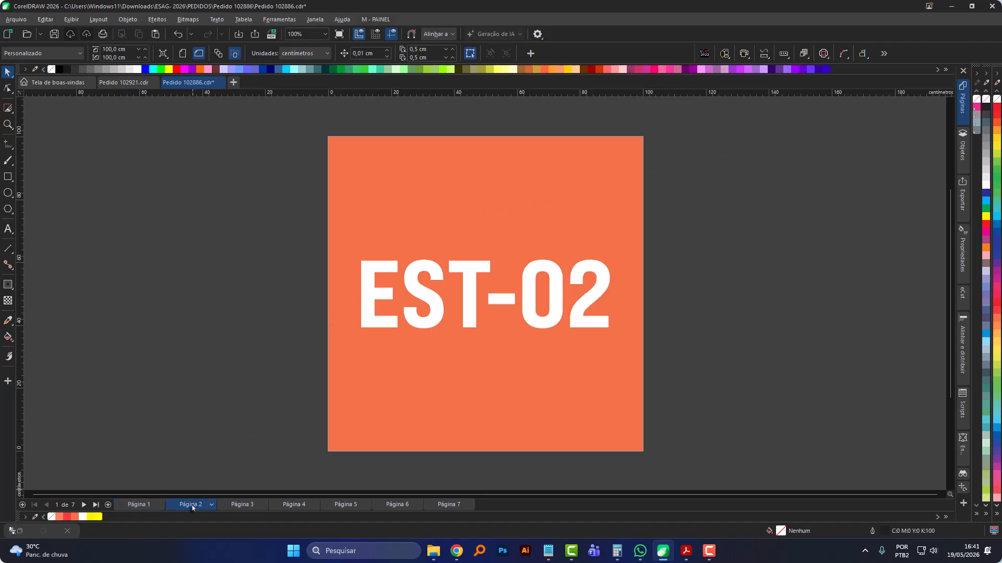
pyautogui.click(249, 506)
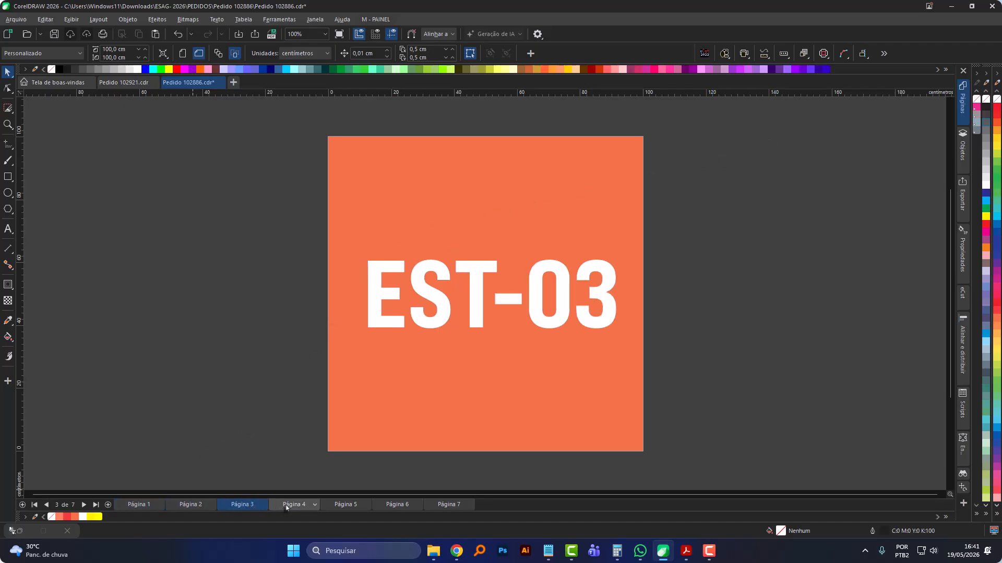
pyautogui.click(286, 506)
pyautogui.click(334, 504)
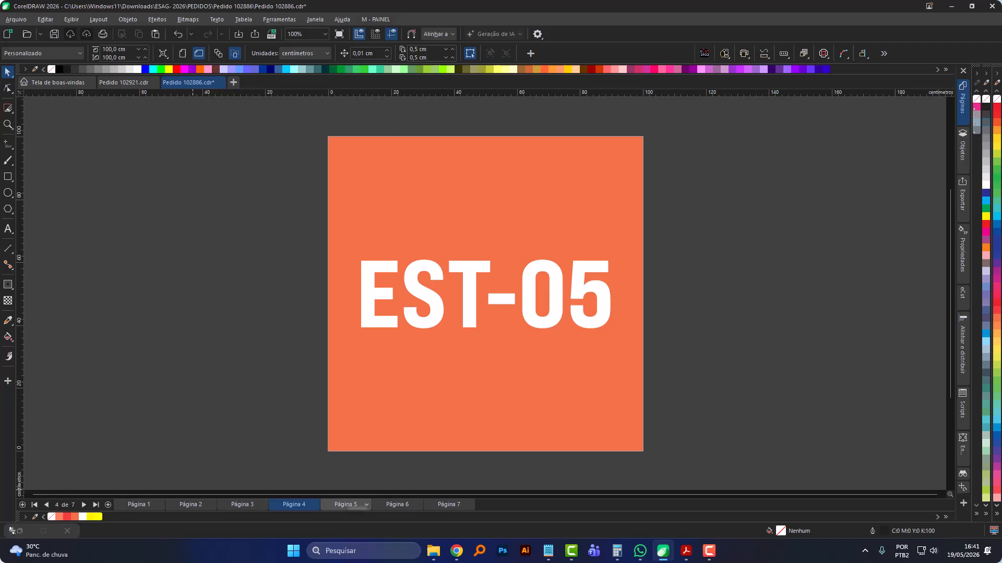
pyautogui.click(395, 506)
pyautogui.click(447, 504)
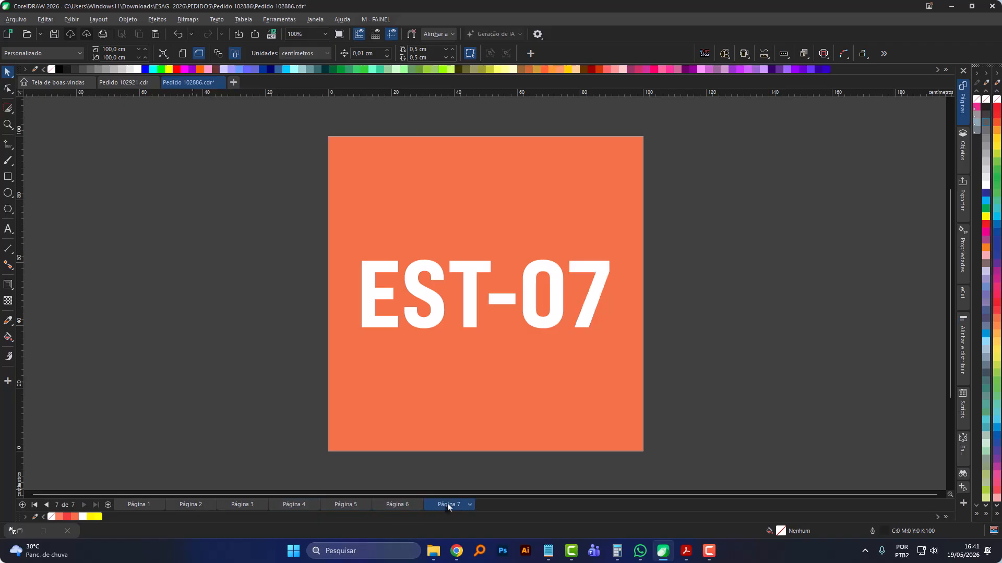
pyautogui.click(345, 505)
pyautogui.click(294, 505)
pyautogui.click(139, 505)
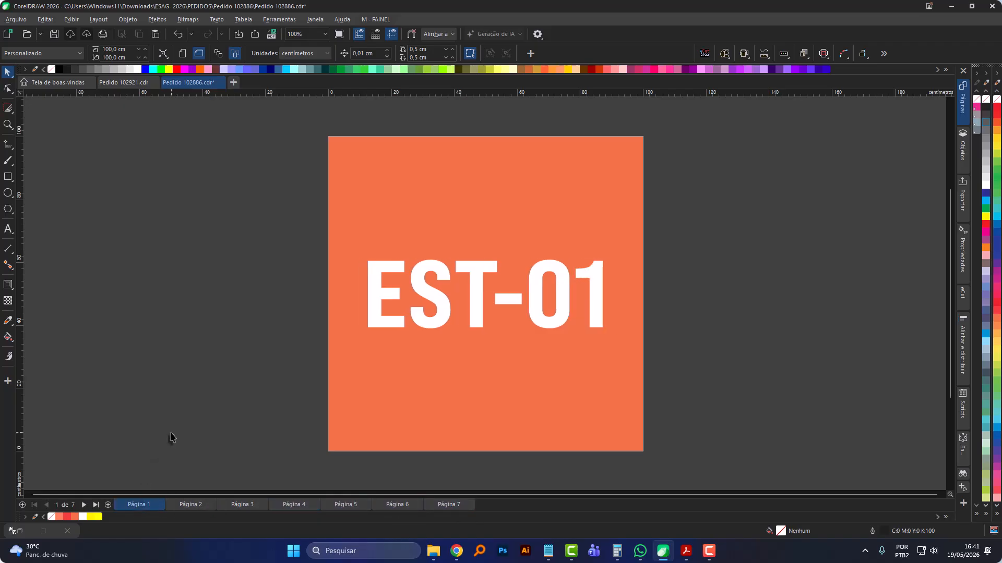
# Show all the pages together in the multipage view and display the page list.
pyautogui.hotkey('shift', 'm')
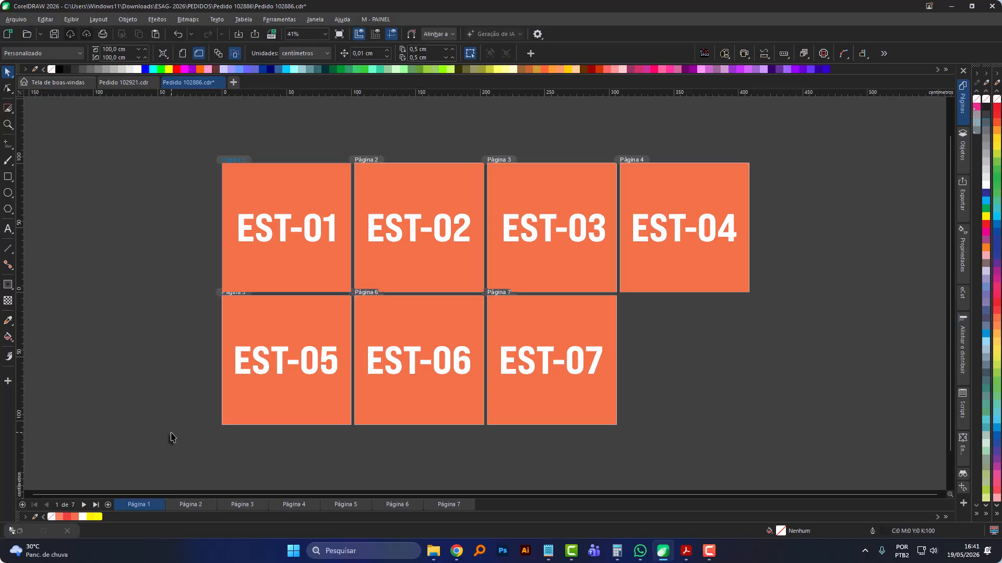
pyautogui.scroll(1, 390, 189)
pyautogui.scroll(-1, 384, 144)
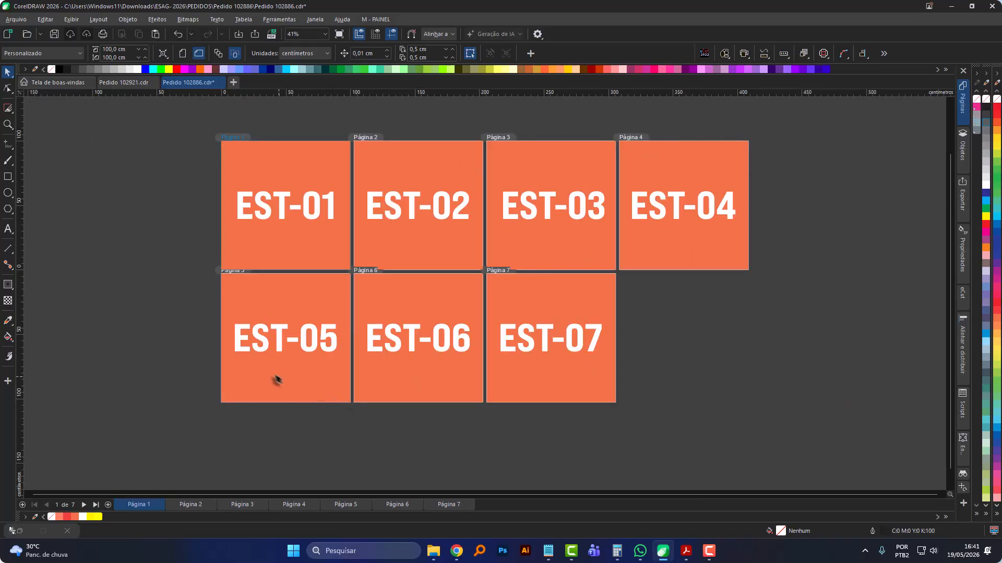
pyautogui.scroll(1, 308, 141)
pyautogui.scroll(-1, 283, 138)
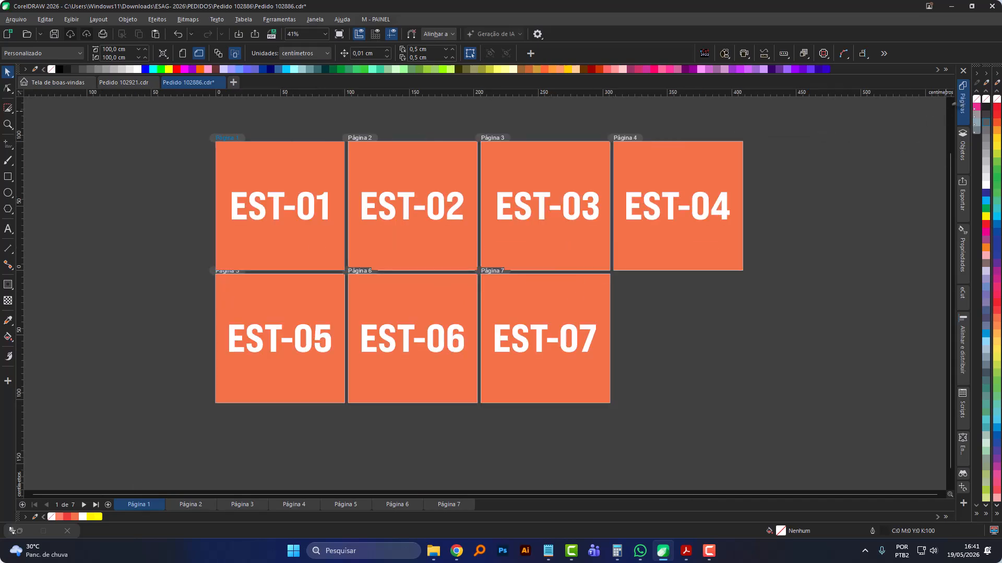
pyautogui.click(964, 103)
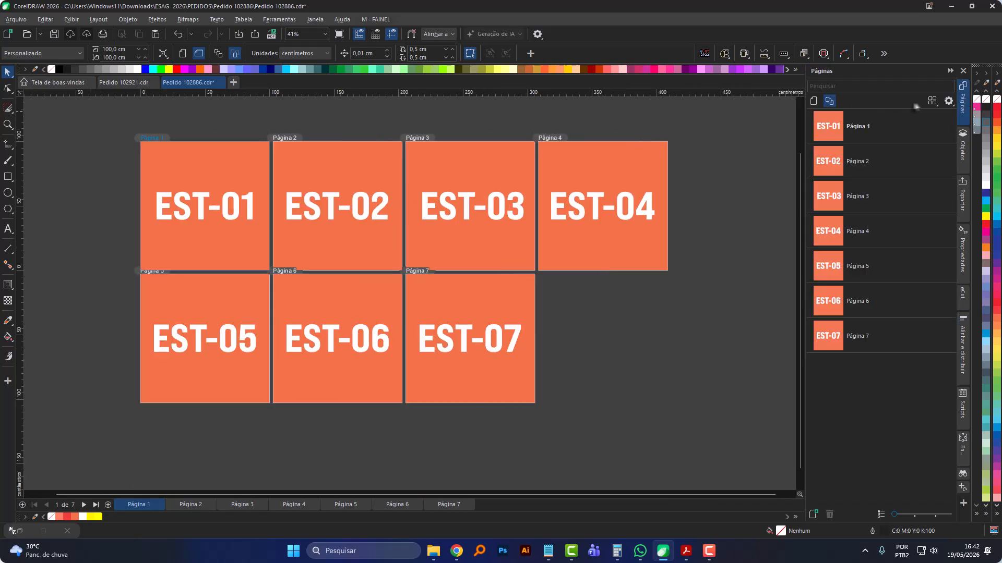
# Set the spacing between pages to 2 cm and inspect the gap between EST-03 and EST-04.
pyautogui.click(932, 101)
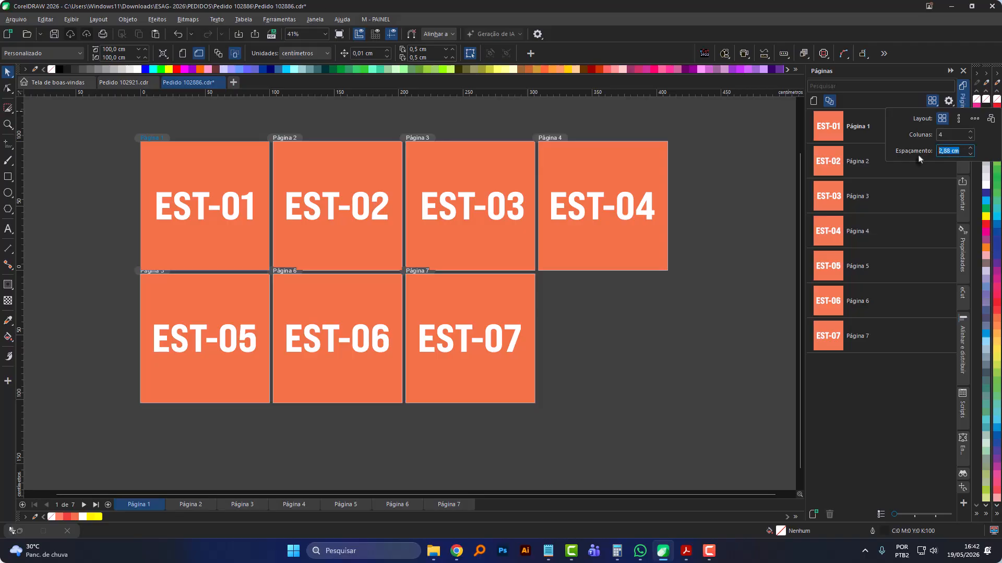
pyautogui.write('2')
pyautogui.press('Return')
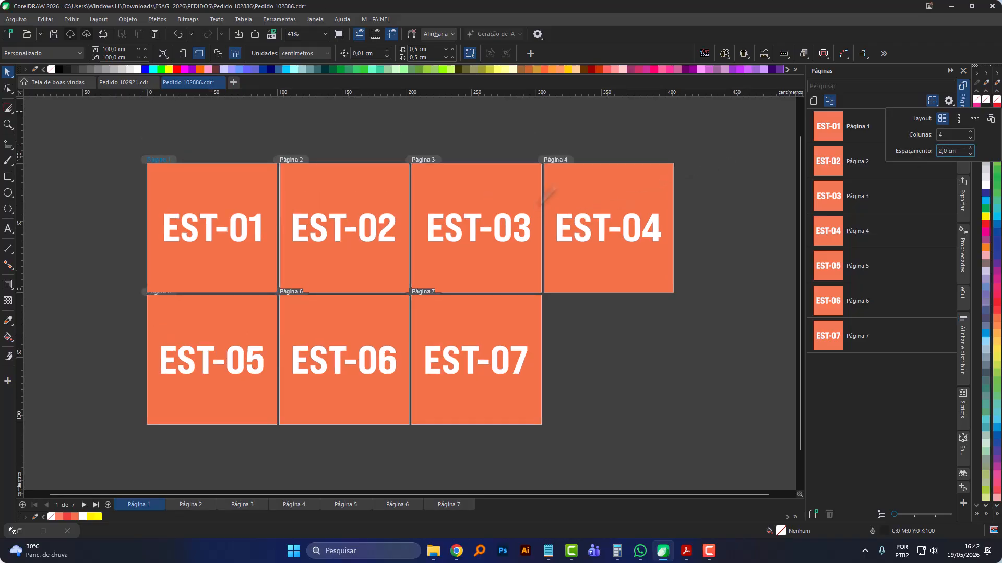
pyautogui.scroll(5, 555, 197)
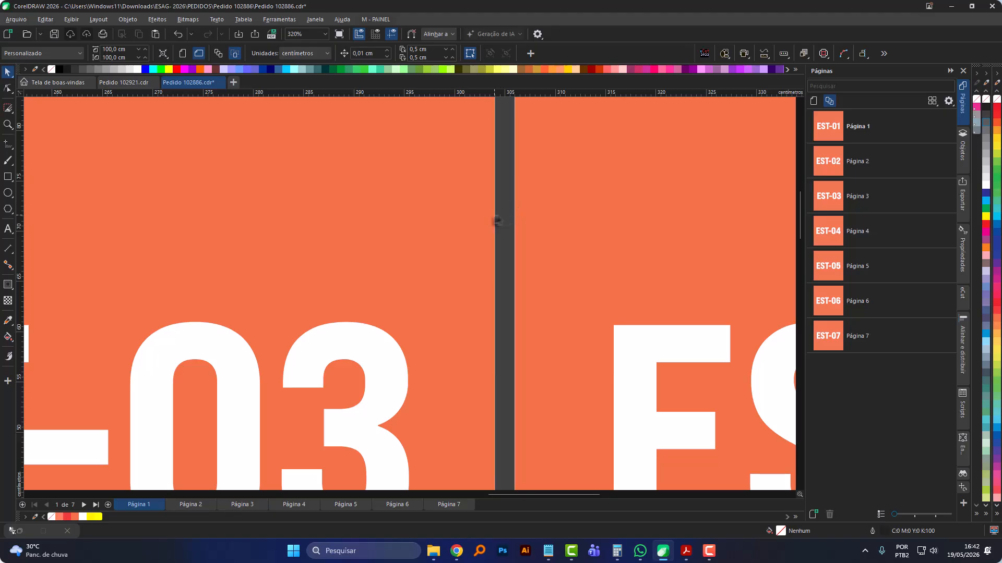
# Set the spacing between pages in the grid layout to 3 cm and inspect the gaps.
pyautogui.click(932, 101)
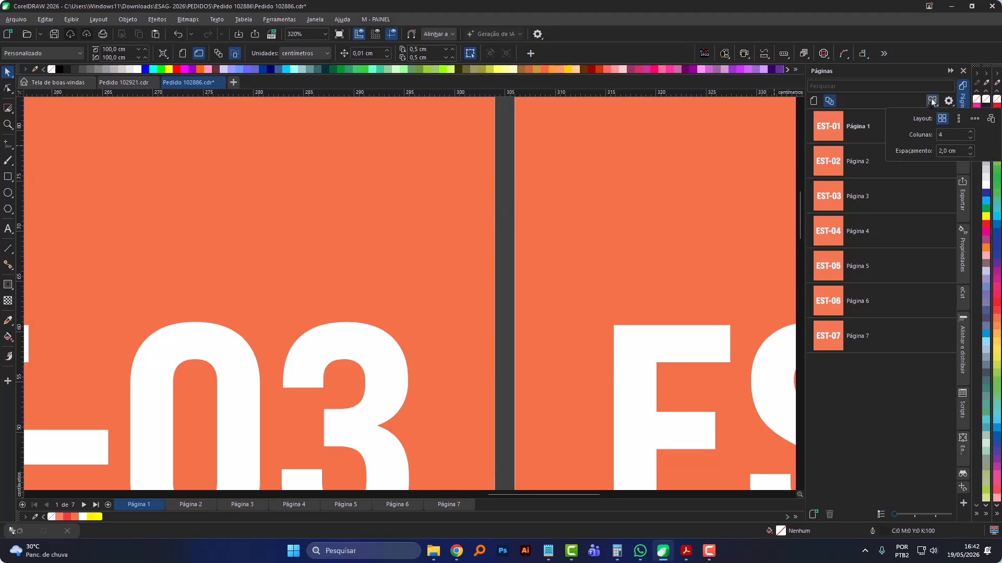
pyautogui.write('3')
pyautogui.press('Return')
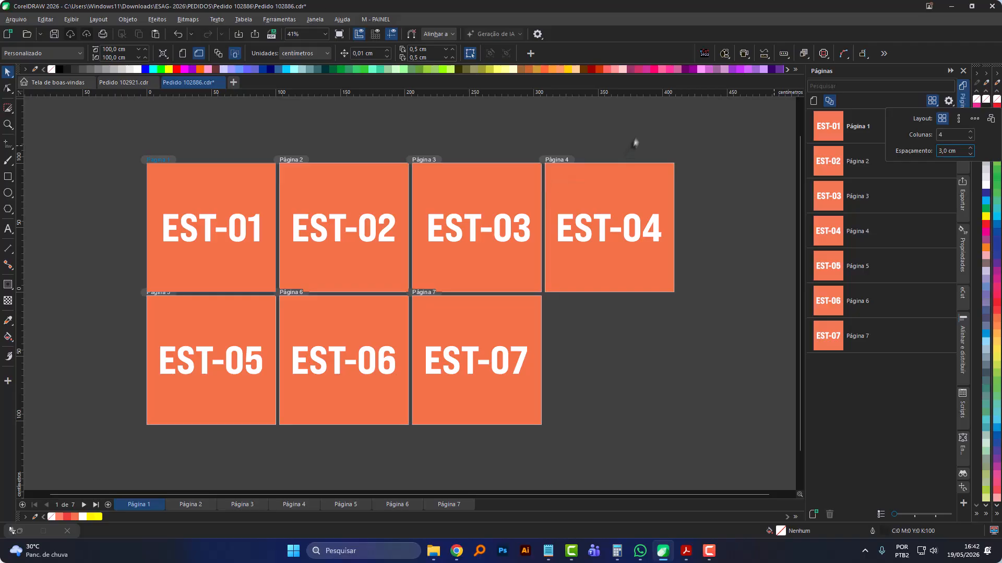
pyautogui.scroll(5, 555, 186)
pyautogui.scroll(-5, 490, 154)
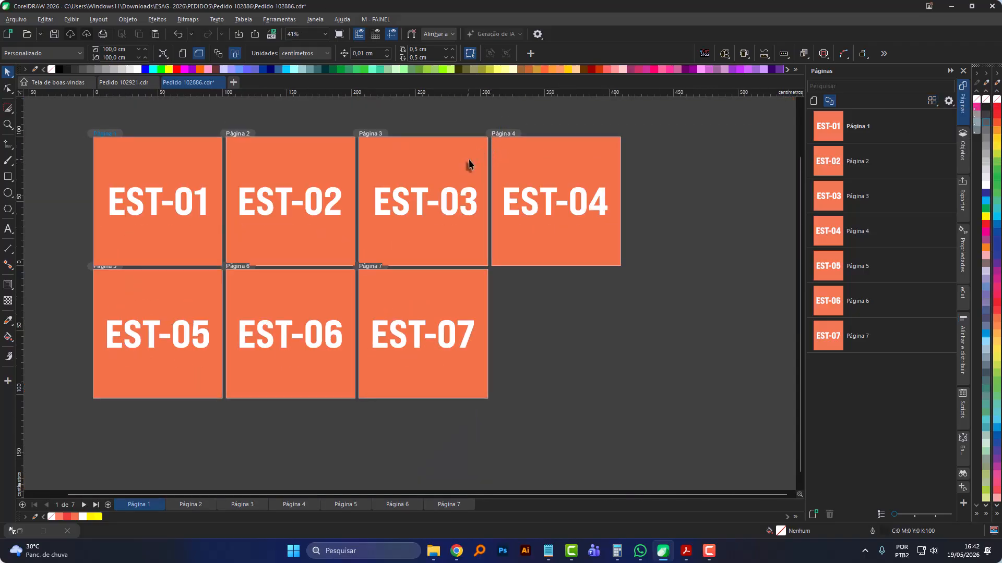
# Review the page layout options without changing them, and return to the single-page view.
pyautogui.click(932, 102)
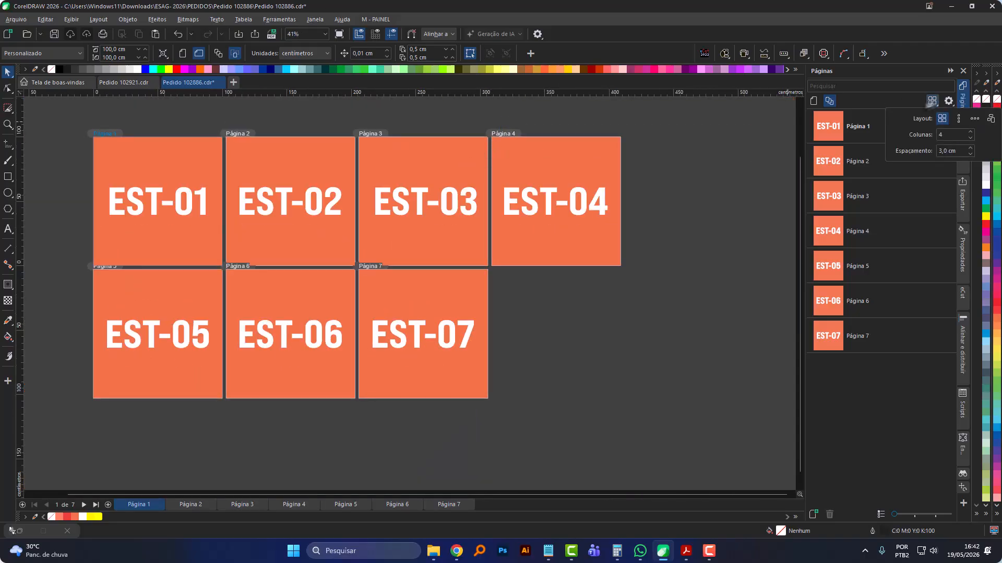
pyautogui.click(706, 154)
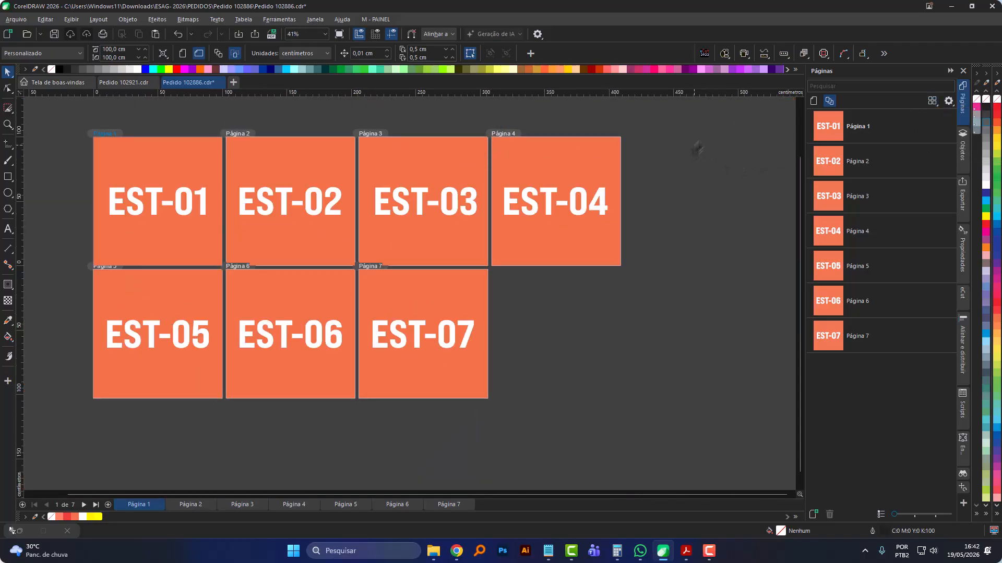
pyautogui.click(815, 102)
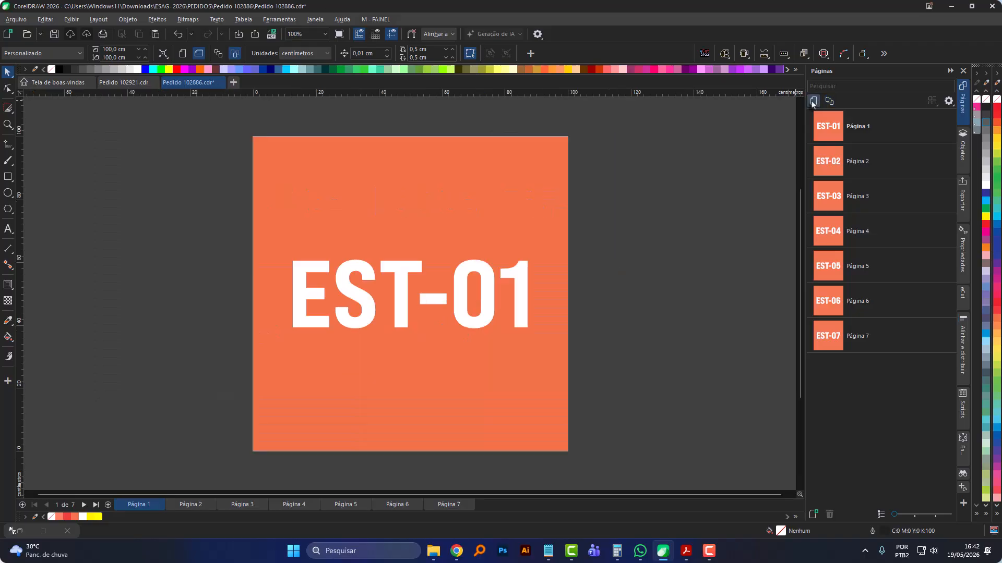
# Go through pages 2 to 7 one by one to check the EST piece placed on each.
pyautogui.click(191, 505)
pyautogui.click(242, 505)
pyautogui.click(292, 505)
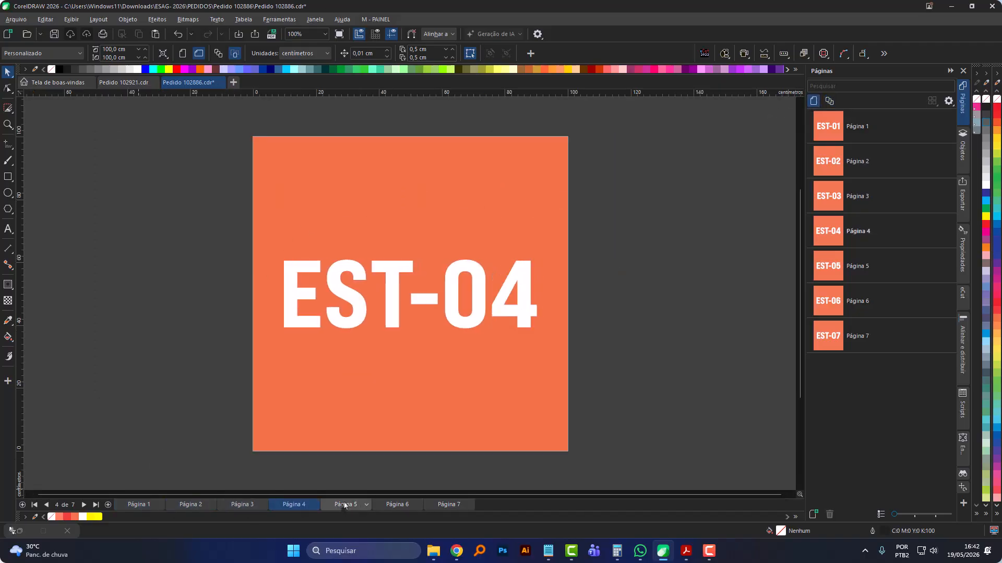
pyautogui.click(344, 505)
pyautogui.click(397, 505)
pyautogui.click(449, 505)
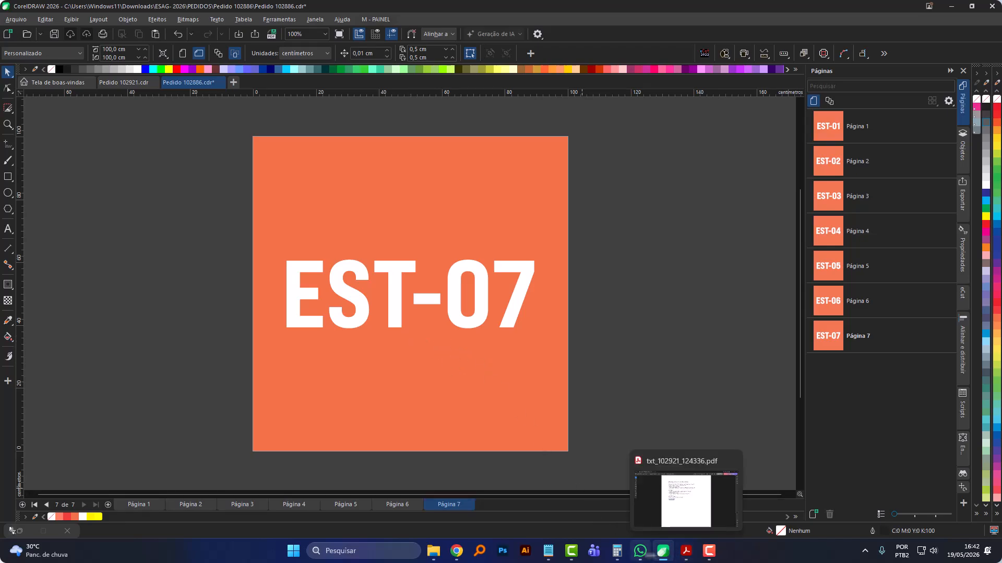
pyautogui.click(709, 552)
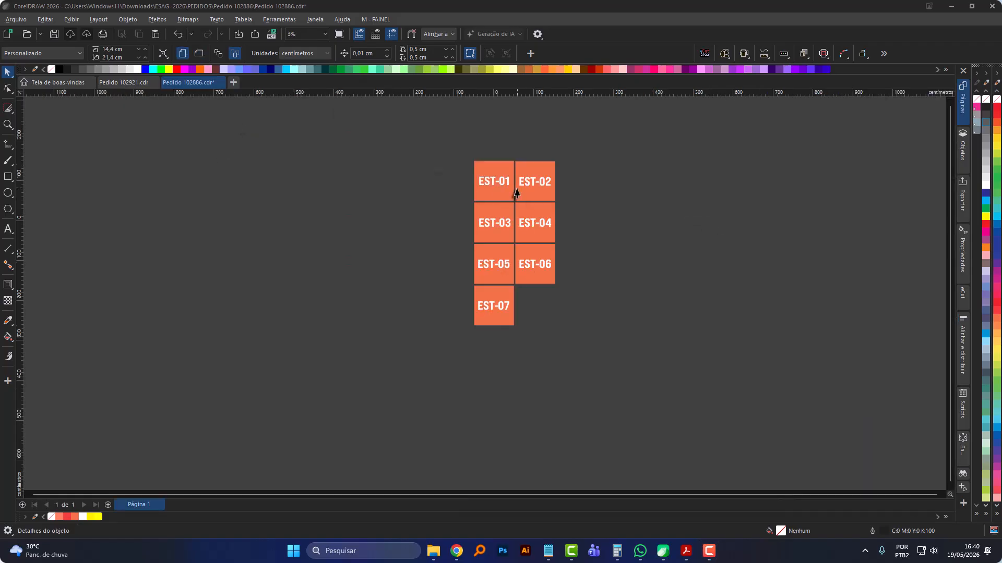
# Try moving the orange backgrounds of EST-01, EST-02, EST-04 and EST-07 away from their labels, undoing each move.
pyautogui.scroll(2, 544, 184)
pyautogui.moveTo(362, 126); pyautogui.dragTo(494, 243)
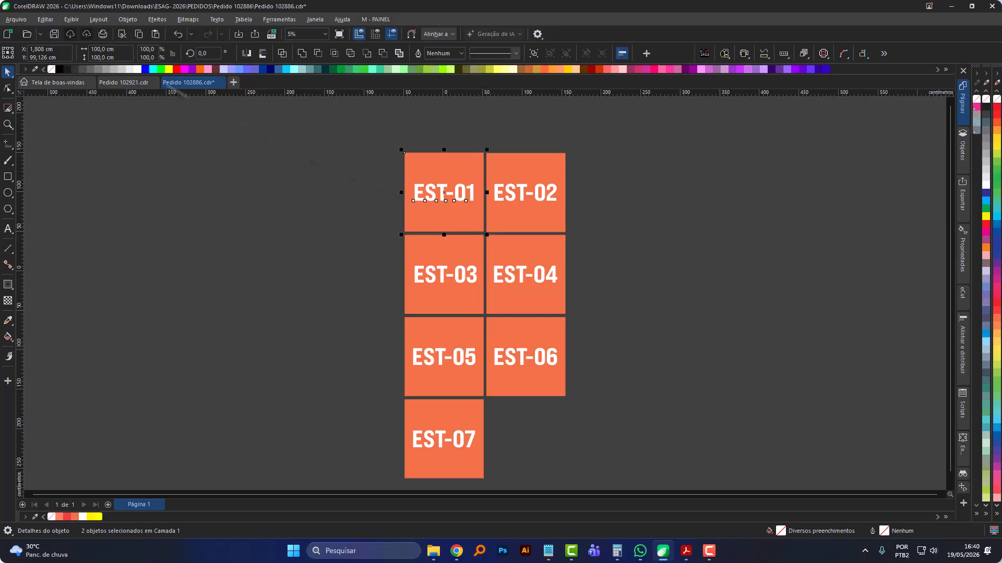
pyautogui.click(112, 49)
pyautogui.press('Tab')
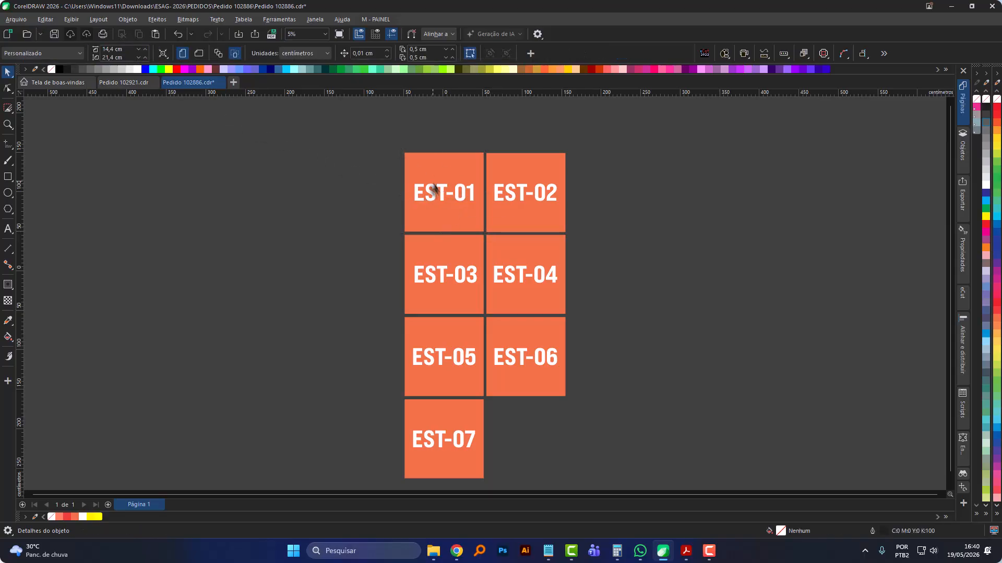
pyautogui.moveTo(437, 194); pyautogui.dragTo(330, 197)
pyautogui.hotkey('ctrl', 'z')
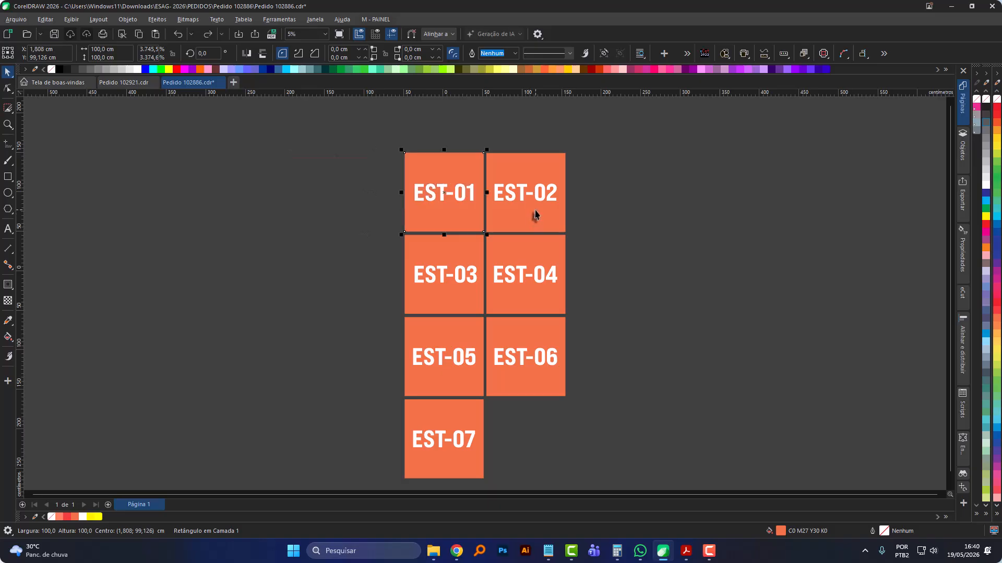
pyautogui.moveTo(535, 219); pyautogui.dragTo(649, 224)
pyautogui.hotkey('ctrl', 'z')
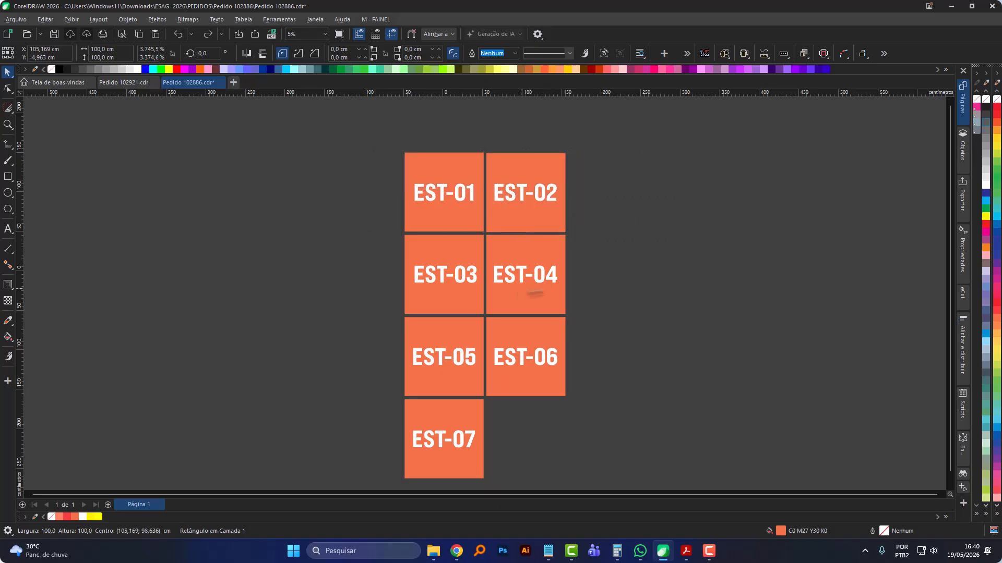
pyautogui.moveTo(531, 290); pyautogui.dragTo(633, 281)
pyautogui.hotkey('ctrl', 'z')
pyautogui.scroll(-2, 473, 327)
pyautogui.moveTo(436, 363); pyautogui.dragTo(324, 340)
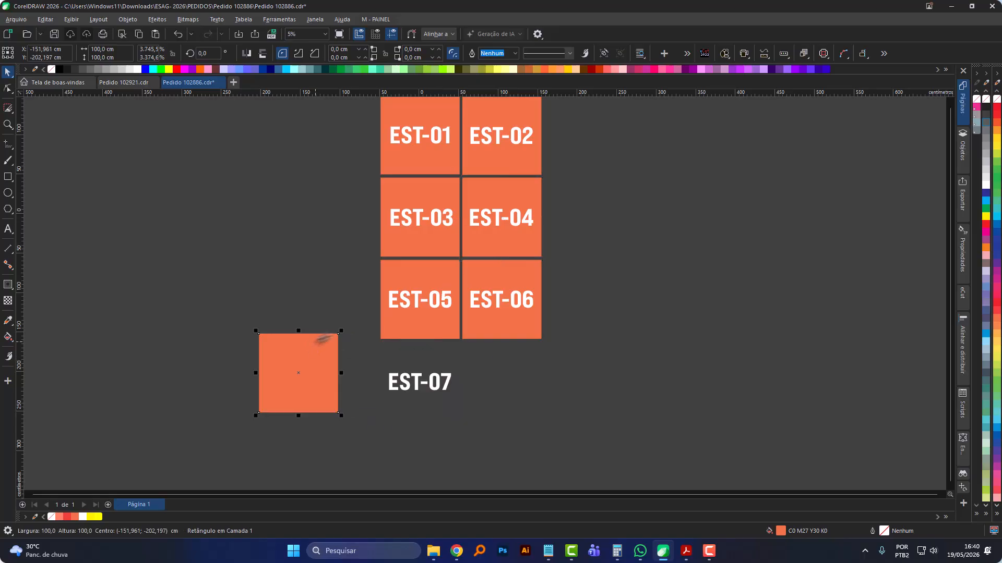
pyautogui.hotkey('ctrl', 'z')
pyautogui.scroll(-2, 334, 275)
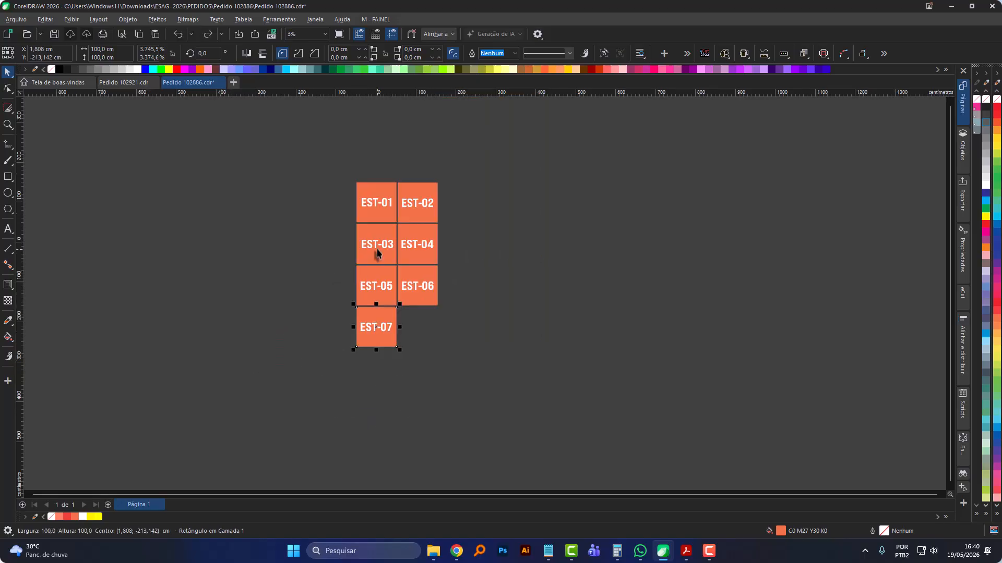
# Group each label with its background by running AutoGroupSelection from AutoGroup2025 in the MPainel macro organizer on all EST-01 to EST-07 objects.
pyautogui.click(482, 218)
pyautogui.moveTo(295, 145); pyautogui.dragTo(547, 405)
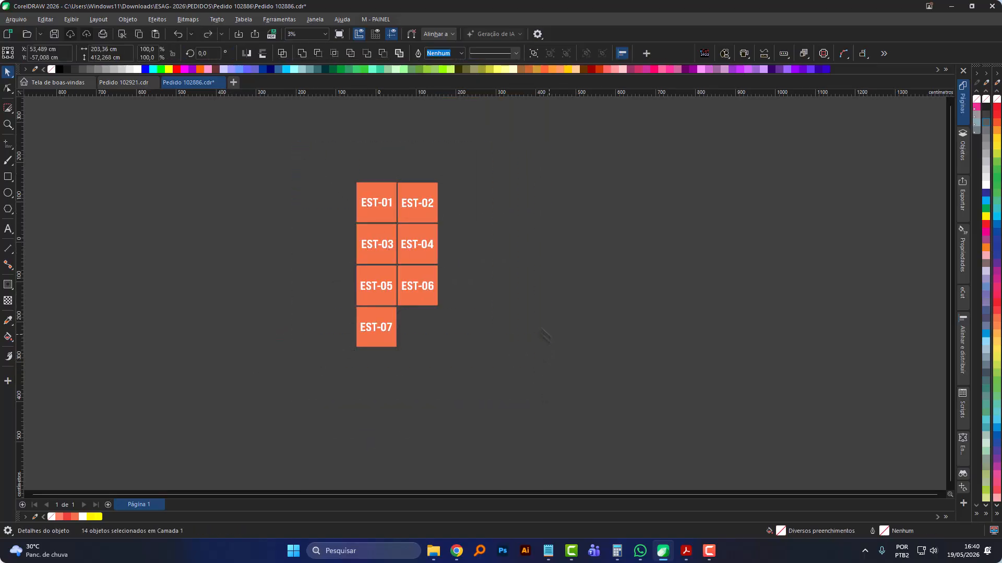
pyautogui.click(376, 19)
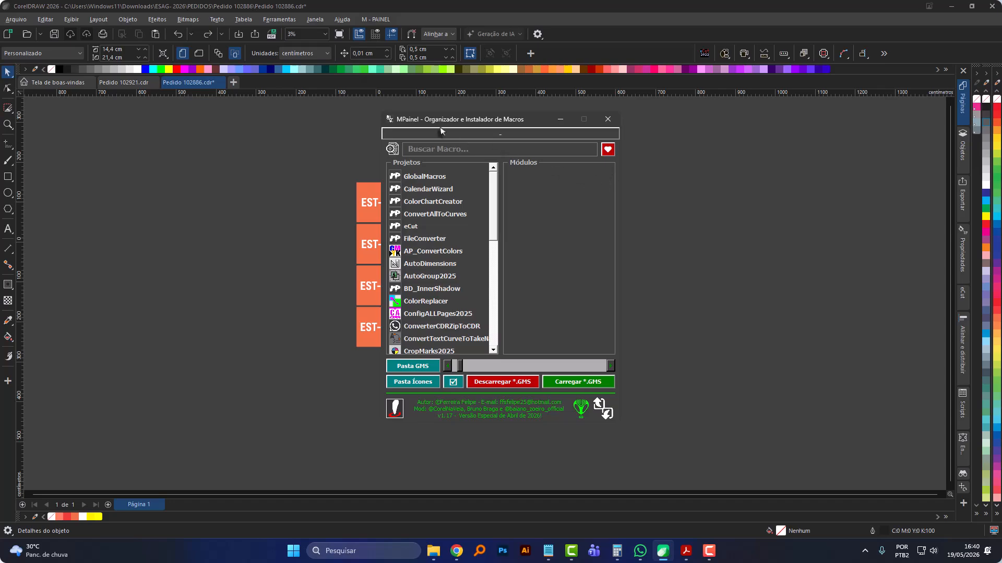
pyautogui.moveTo(440, 131); pyautogui.dragTo(652, 147)
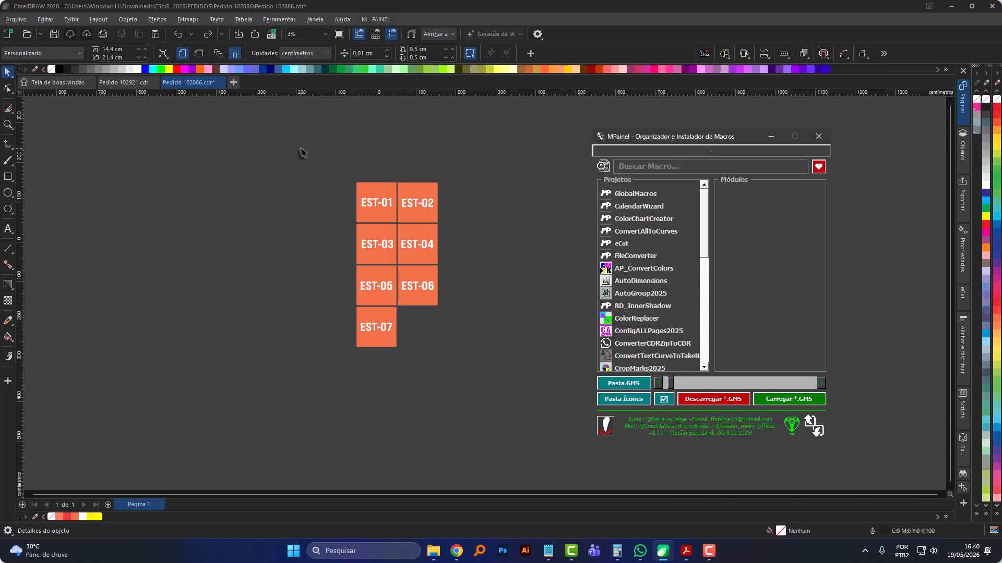
pyautogui.moveTo(301, 152); pyautogui.dragTo(523, 420)
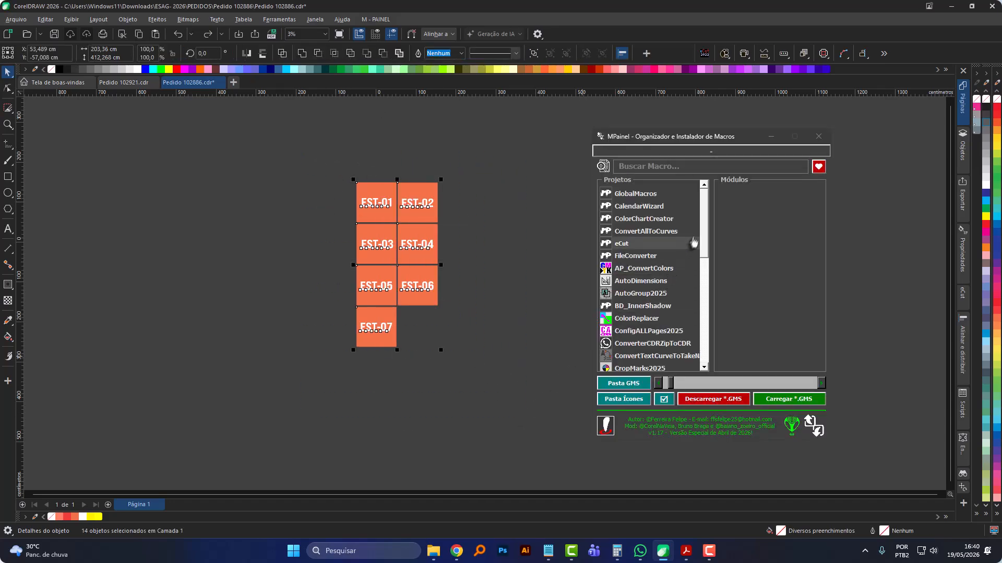
pyautogui.scroll(-3, 673, 250)
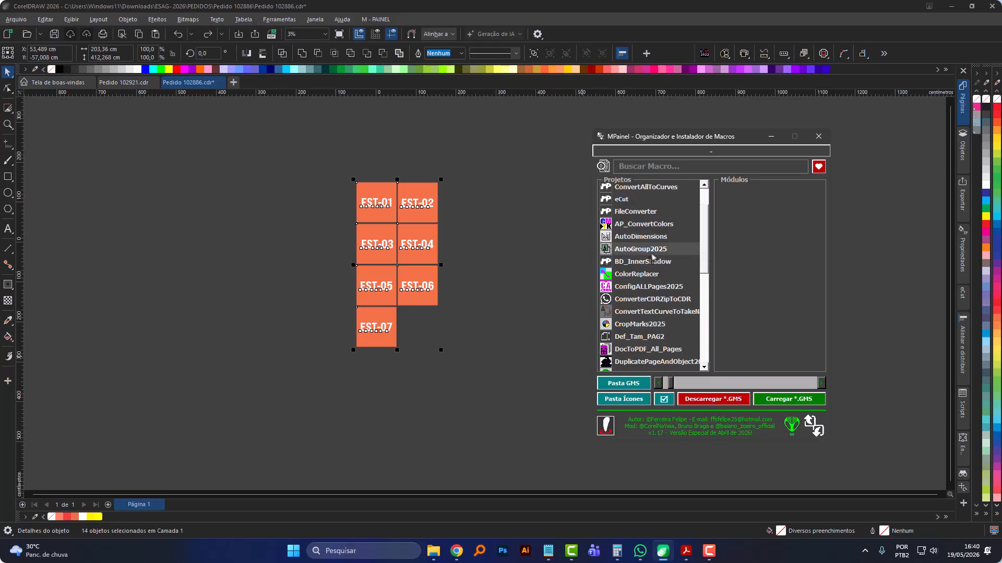
pyautogui.click(651, 250)
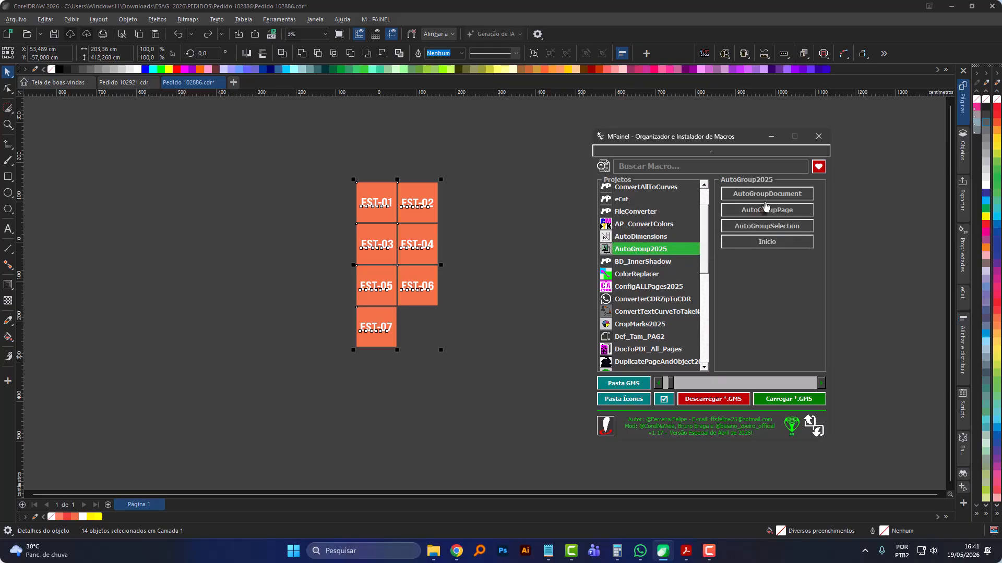
pyautogui.click(766, 226)
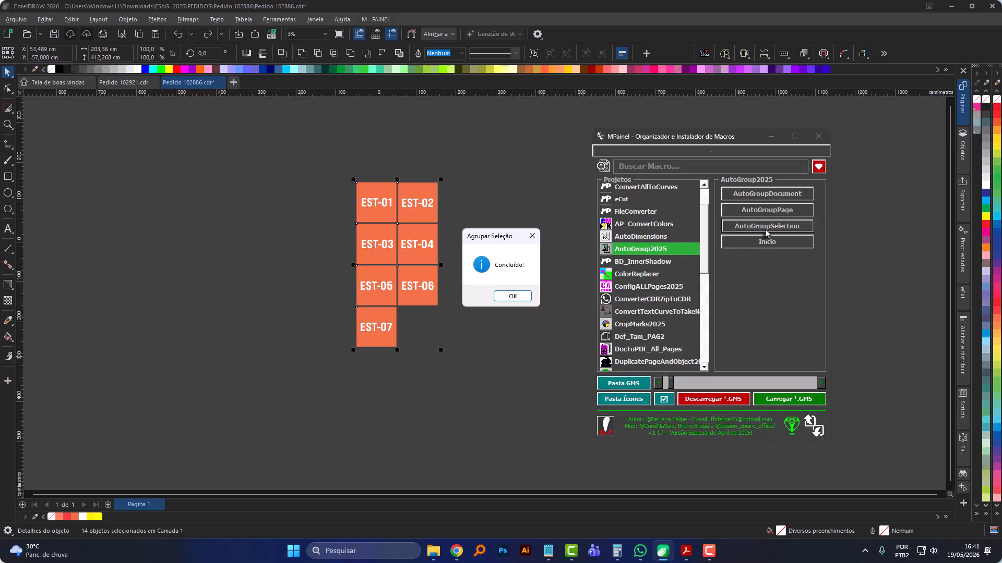
pyautogui.click(517, 296)
pyautogui.click(518, 302)
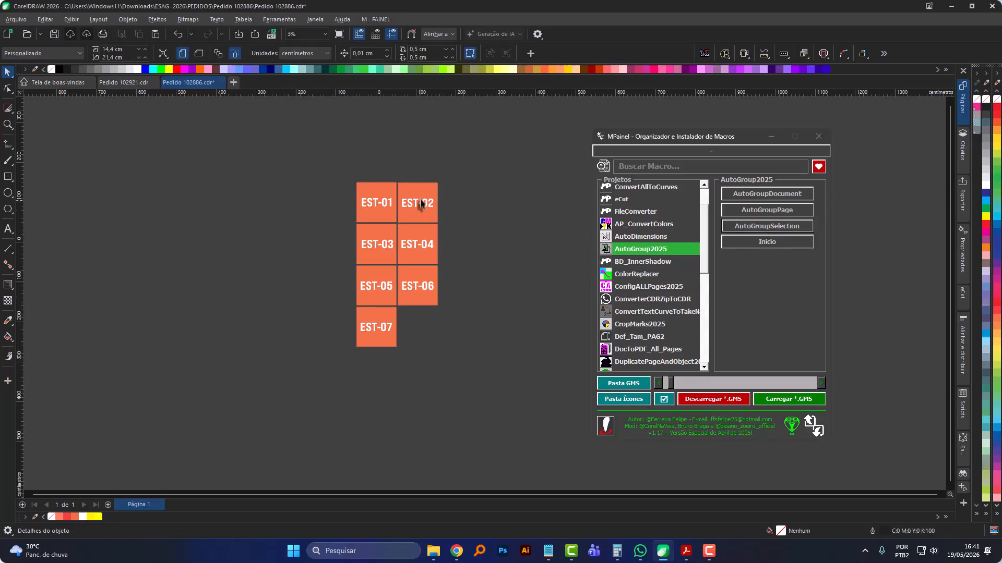
# Test the grouping by moving EST-02, EST-01, EST-03, EST-04 and EST-06 away from the layout, undoing each move.
pyautogui.moveTo(408, 202); pyautogui.dragTo(459, 195)
pyautogui.hotkey('ctrl', 'z')
pyautogui.moveTo(377, 202); pyautogui.dragTo(298, 202)
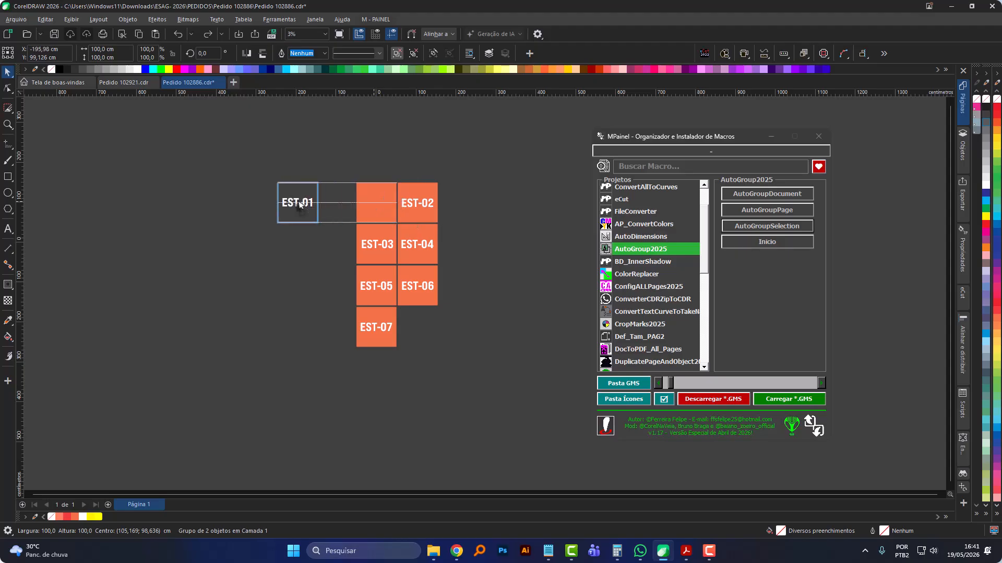
pyautogui.hotkey('ctrl', 'z')
pyautogui.moveTo(375, 245); pyautogui.dragTo(324, 258)
pyautogui.hotkey('ctrl', 'z')
pyautogui.scroll(1, 416, 256)
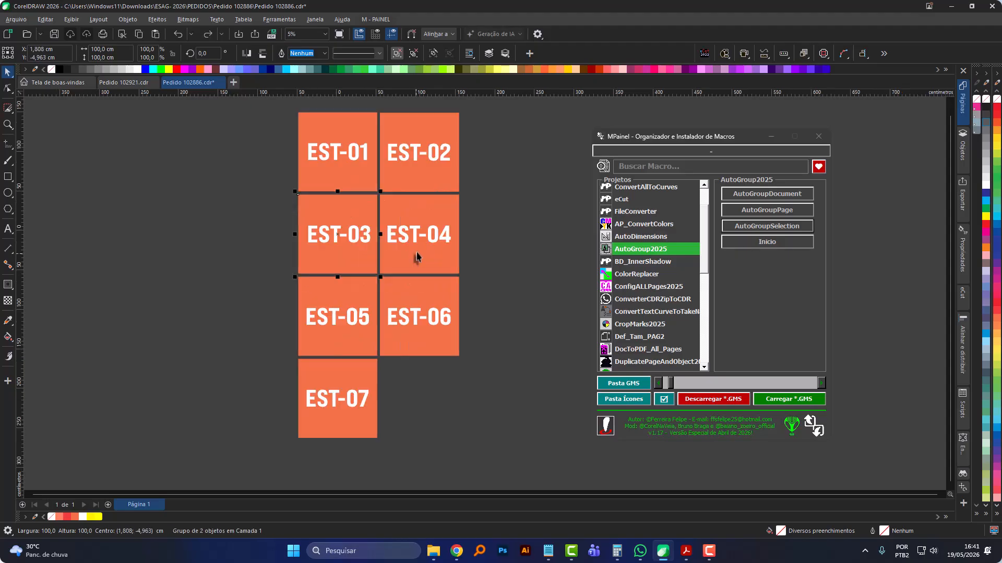
pyautogui.moveTo(417, 256); pyautogui.dragTo(536, 262)
pyautogui.hotkey('ctrl', 'z')
pyautogui.moveTo(435, 333); pyautogui.dragTo(512, 420)
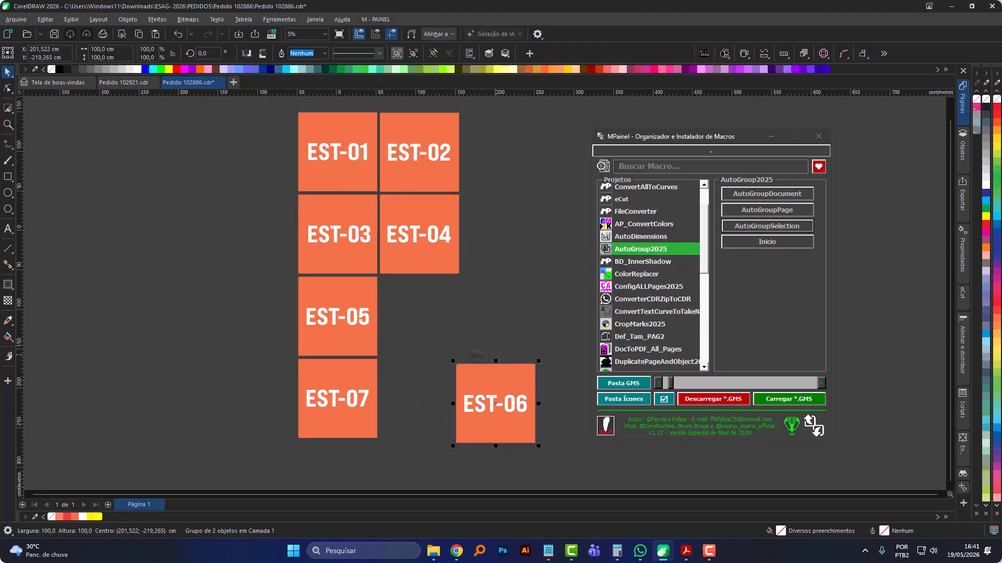
pyautogui.hotkey('ctrl', 'z')
pyautogui.scroll(-1, 358, 259)
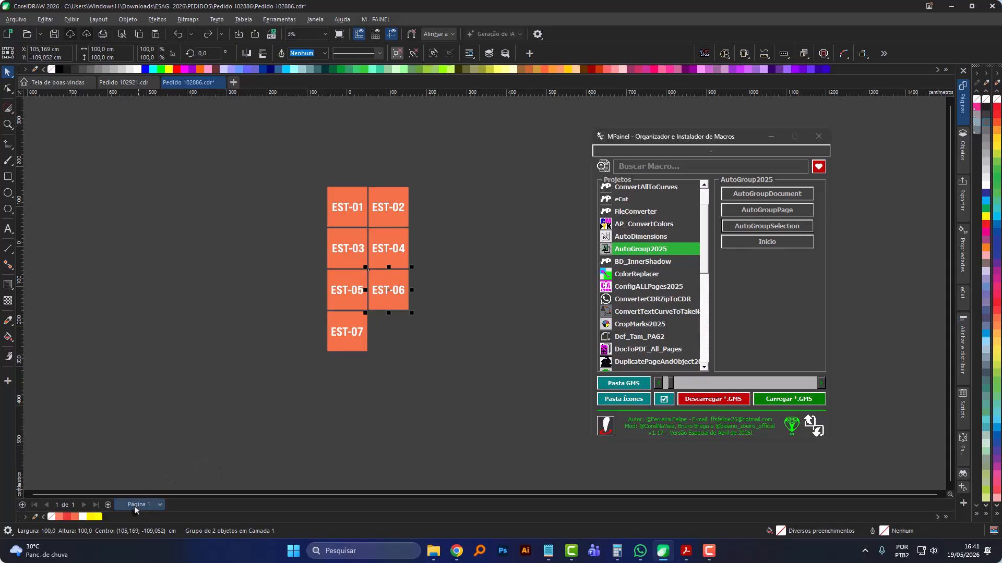
# Place all seven groups on separate object-sized pages with ConfigALLPages2025's "Mover Tudo p/ N. Página no Tam. do Objeto" and dismiss the macro windows.
pyautogui.moveTo(313, 157); pyautogui.dragTo(446, 400)
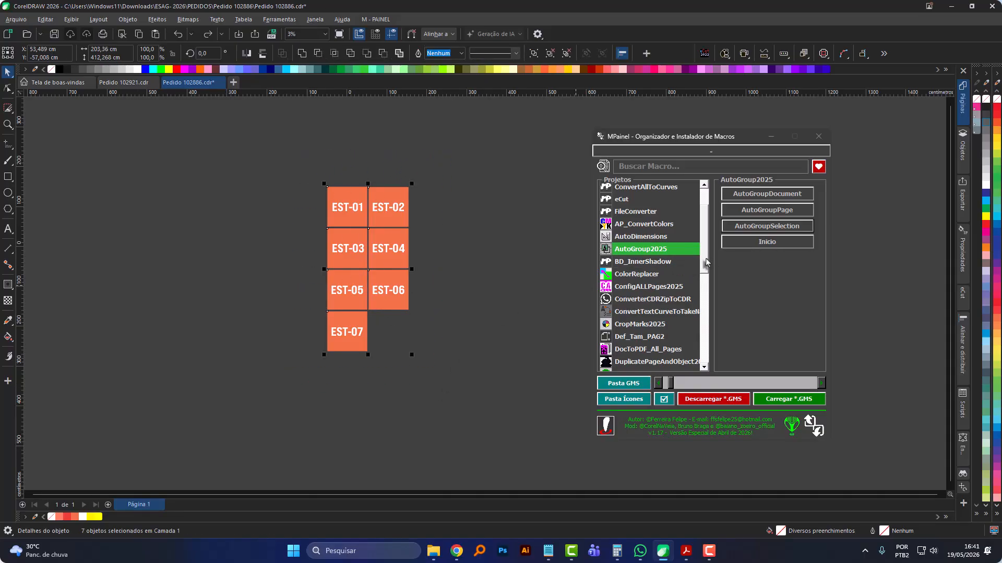
pyautogui.moveTo(708, 235); pyautogui.dragTo(708, 261)
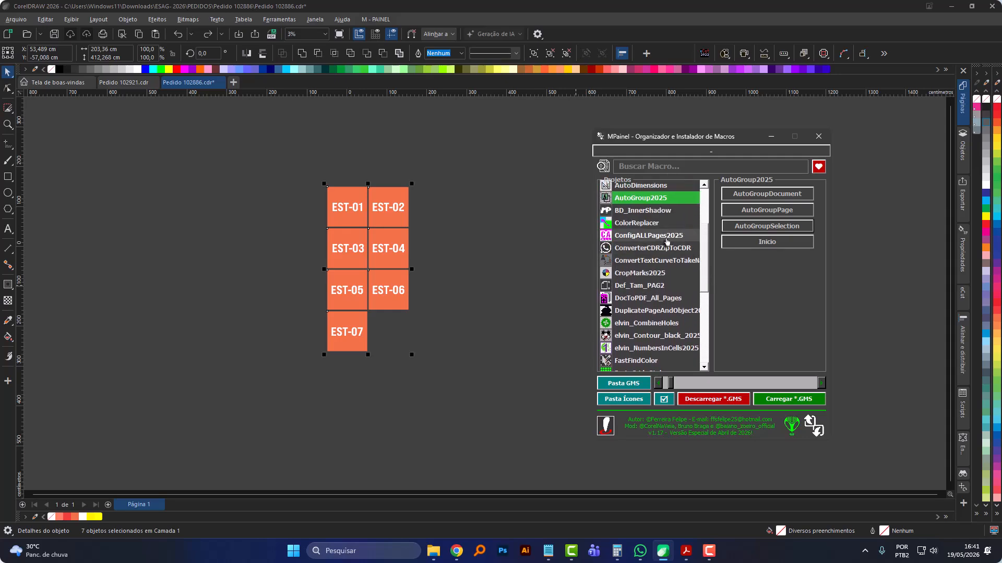
pyautogui.click(663, 239)
pyautogui.click(756, 199)
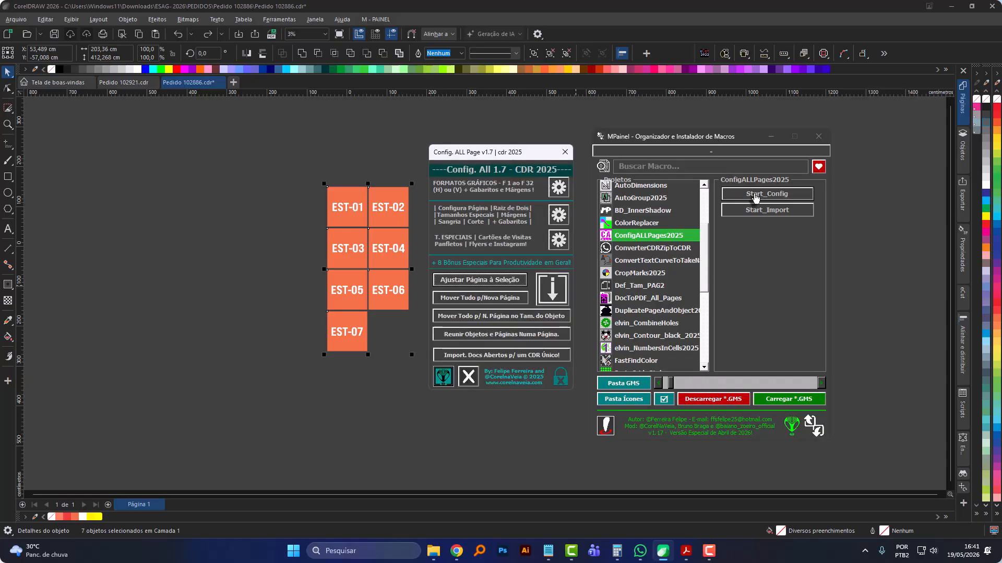
pyautogui.moveTo(484, 155); pyautogui.dragTo(483, 146)
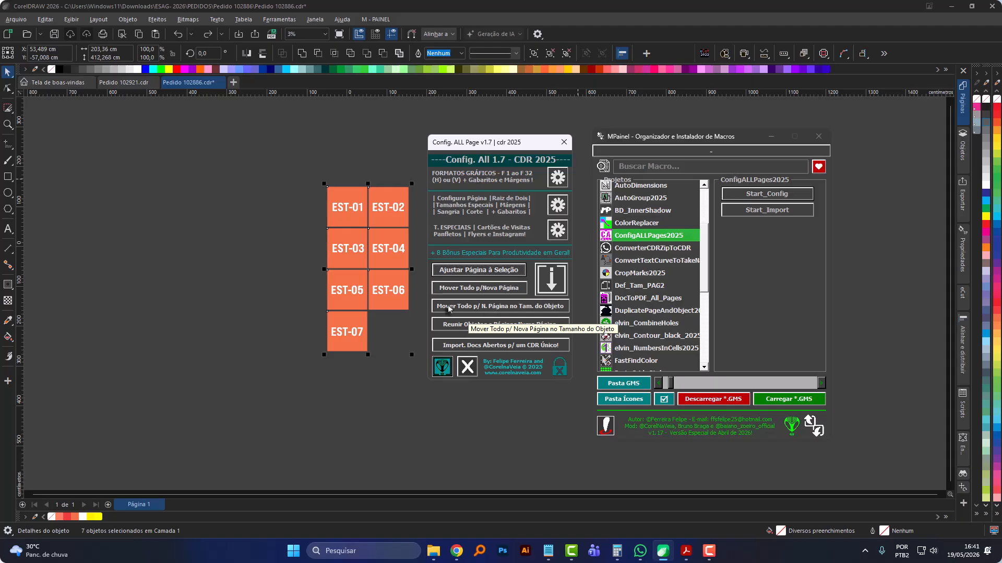
pyautogui.click(448, 309)
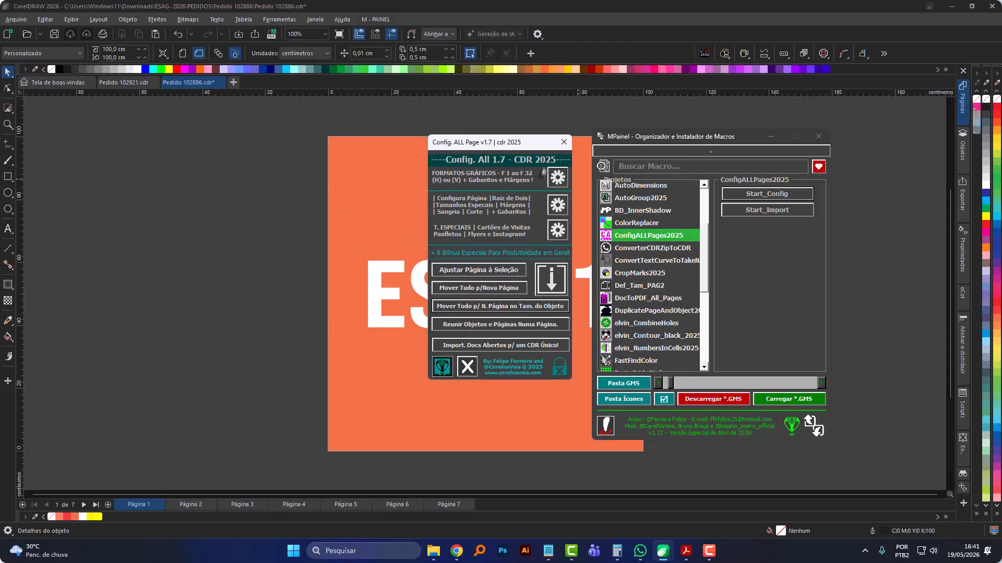
pyautogui.click(563, 143)
pyautogui.click(771, 138)
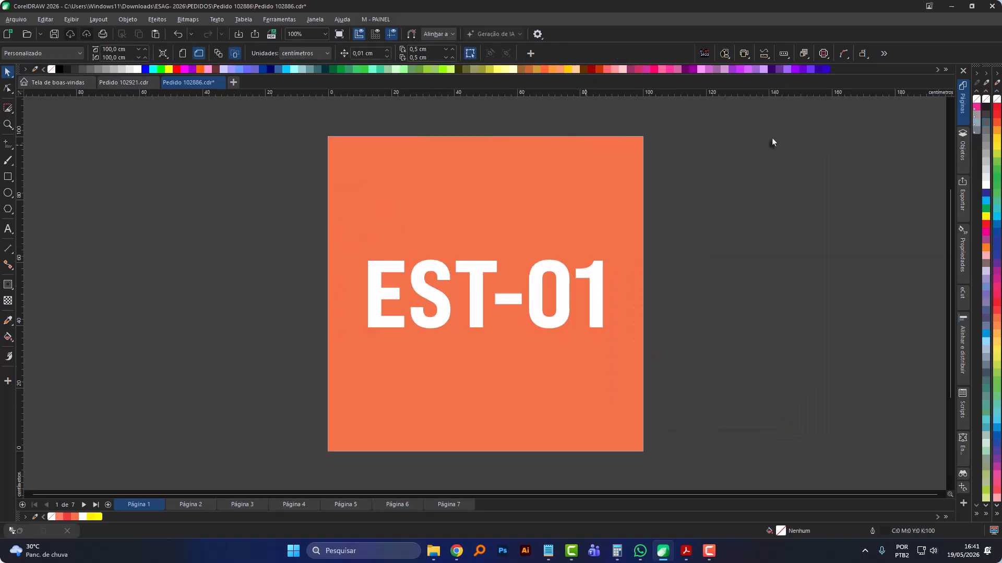